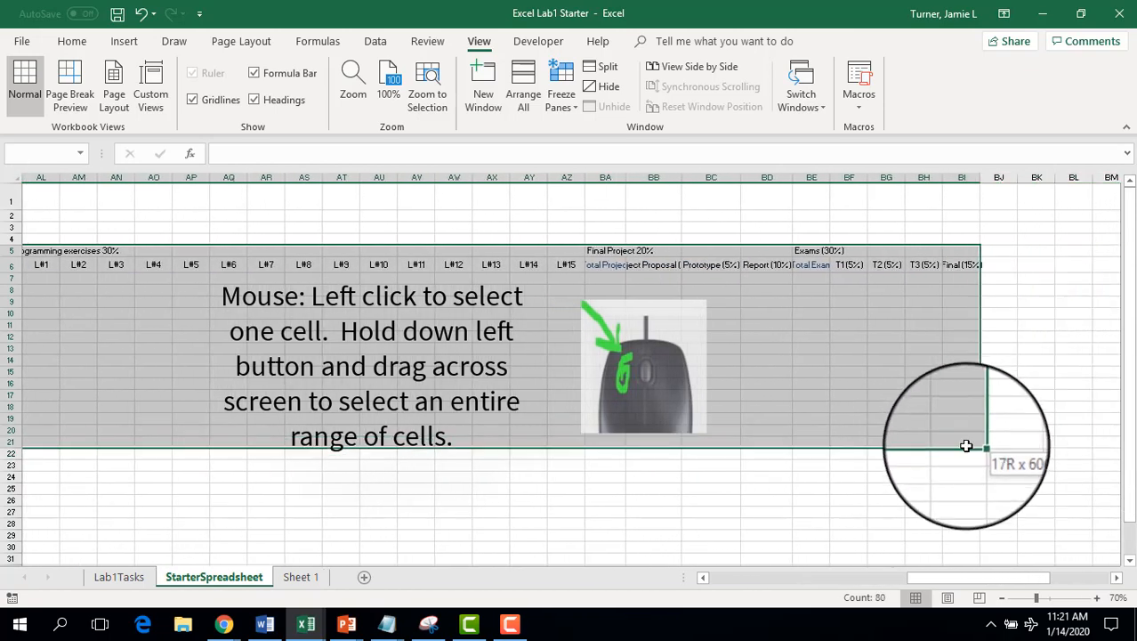
- Apply All Borders to the grade table B5:BI21, and make the text in heading rows 5 and 6 bold
{"action": "left_click_drag", "start_coordinate": [940, 578], "coordinate": [730, 575]}
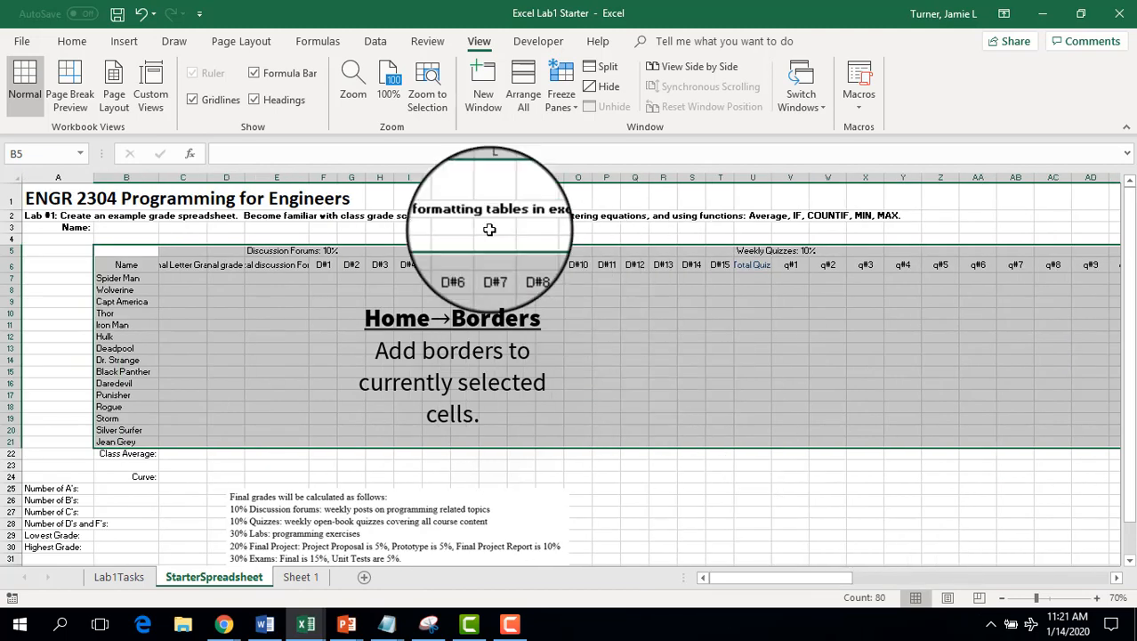
{"action": "left_click", "coordinate": [73, 42]}
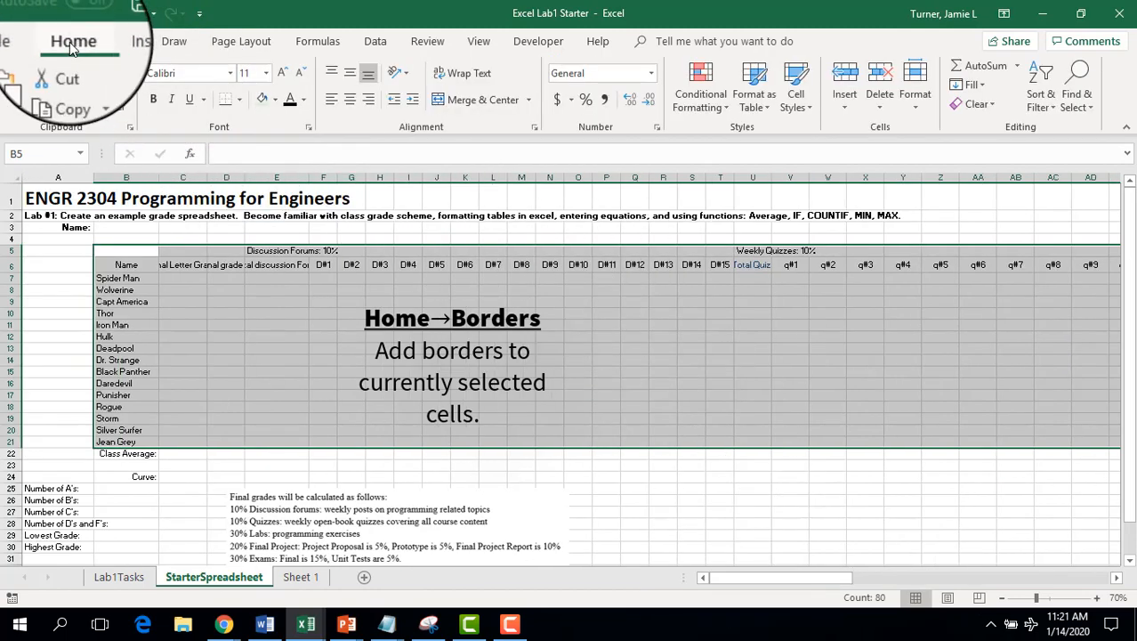
{"action": "left_click", "coordinate": [241, 99]}
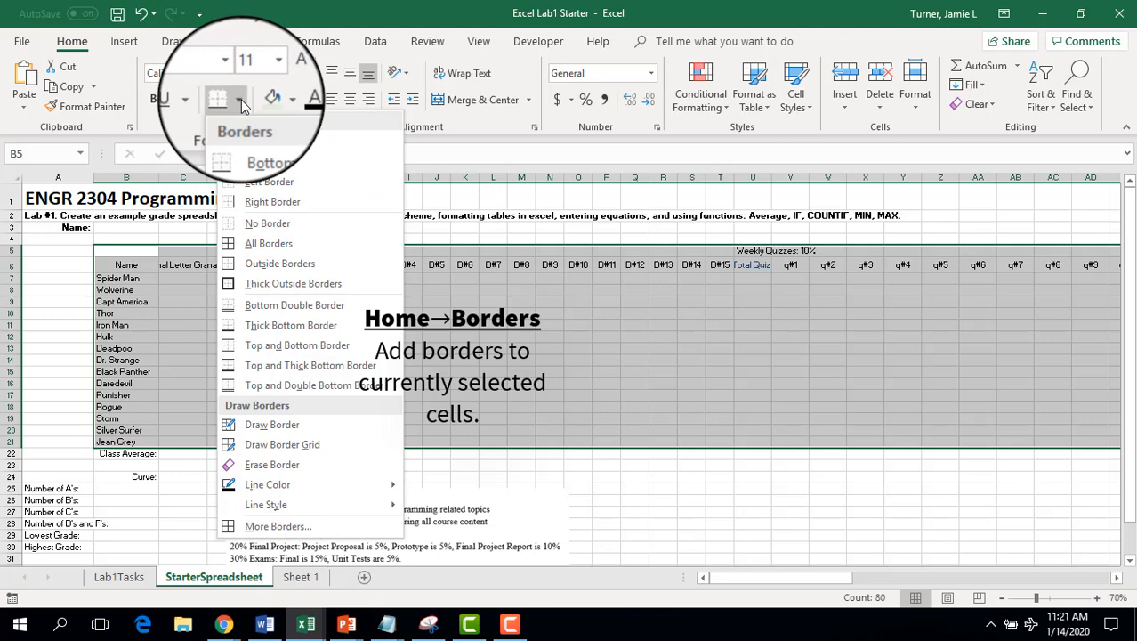
{"action": "left_click", "coordinate": [266, 244]}
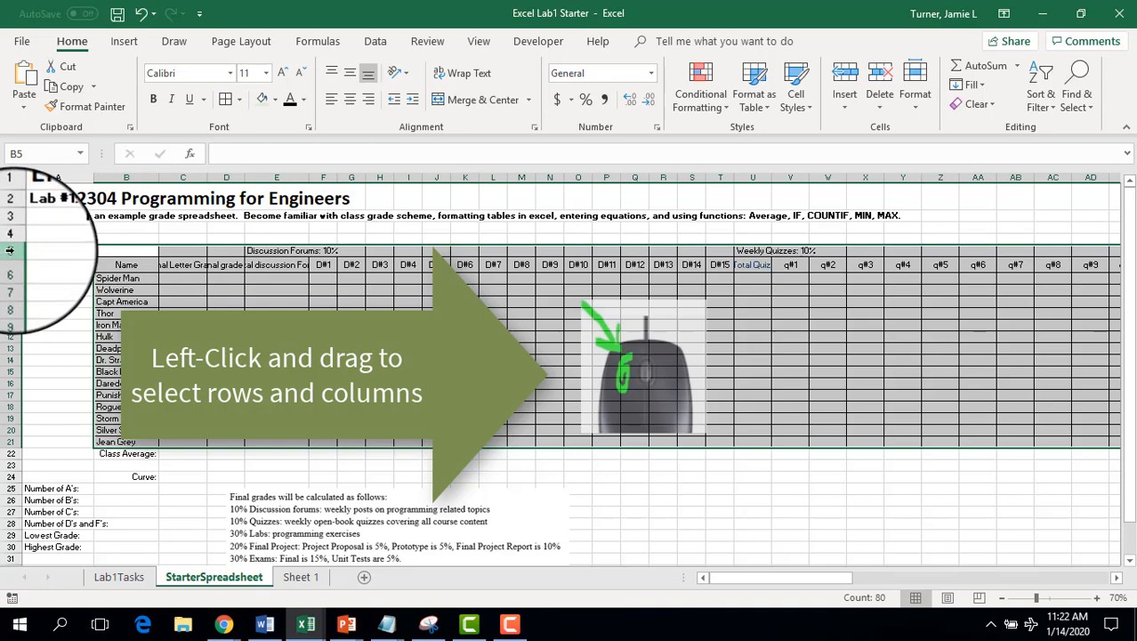
{"action": "left_click_drag", "start_coordinate": [9, 250], "coordinate": [9, 267]}
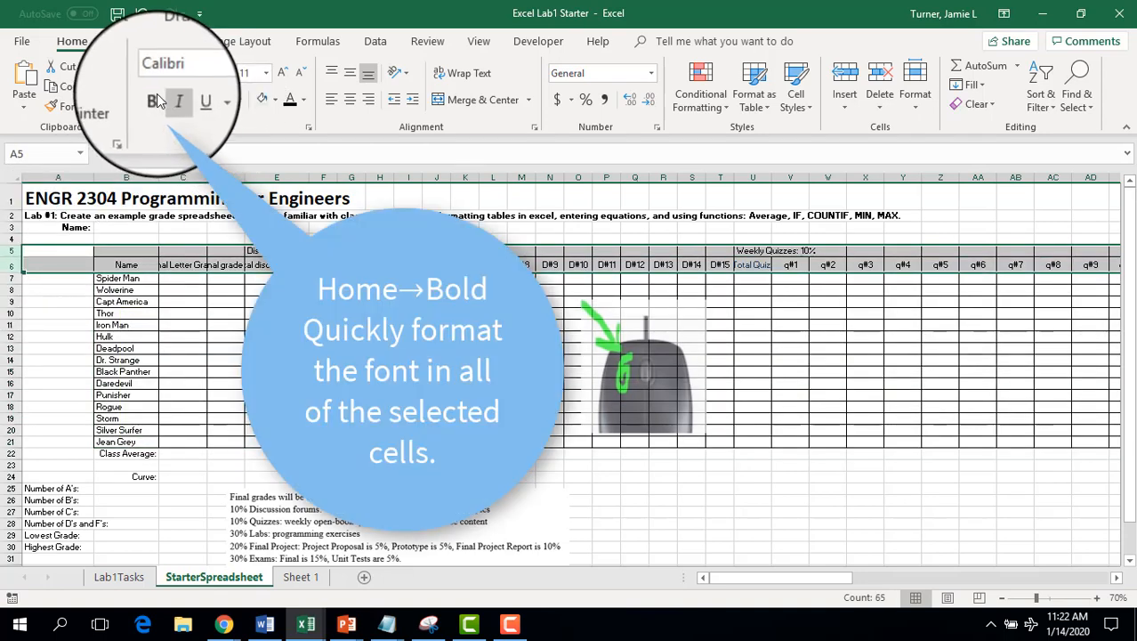
{"action": "left_click", "coordinate": [153, 100]}
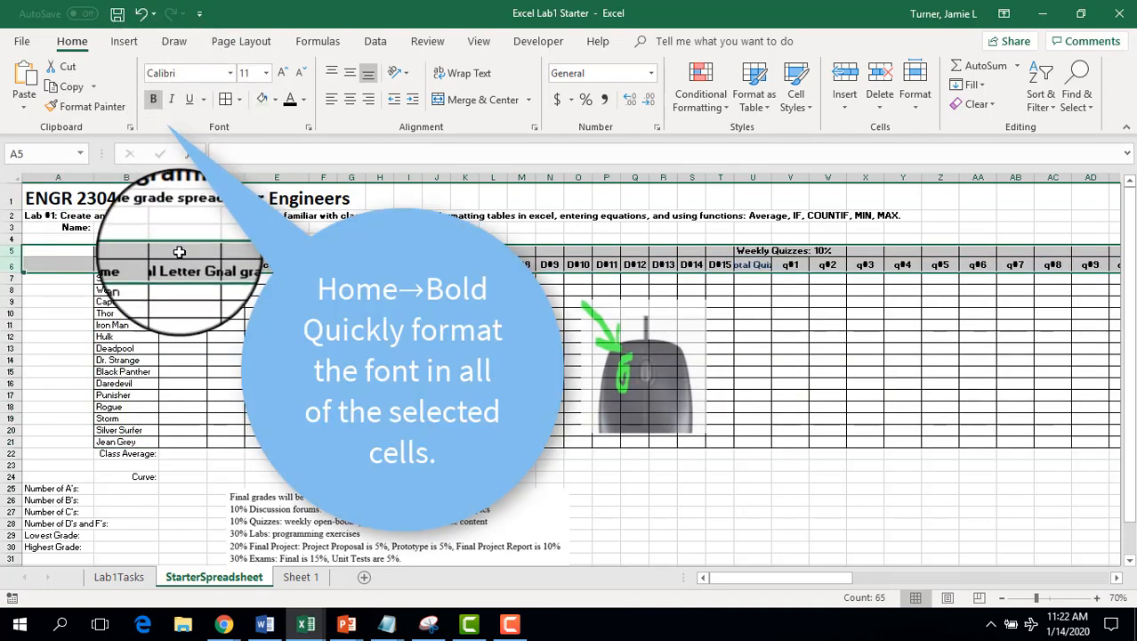
- Wrap the text of the Final Letter Grade heading in C6 and auto-fit the height of row 6
{"action": "left_click", "coordinate": [185, 264]}
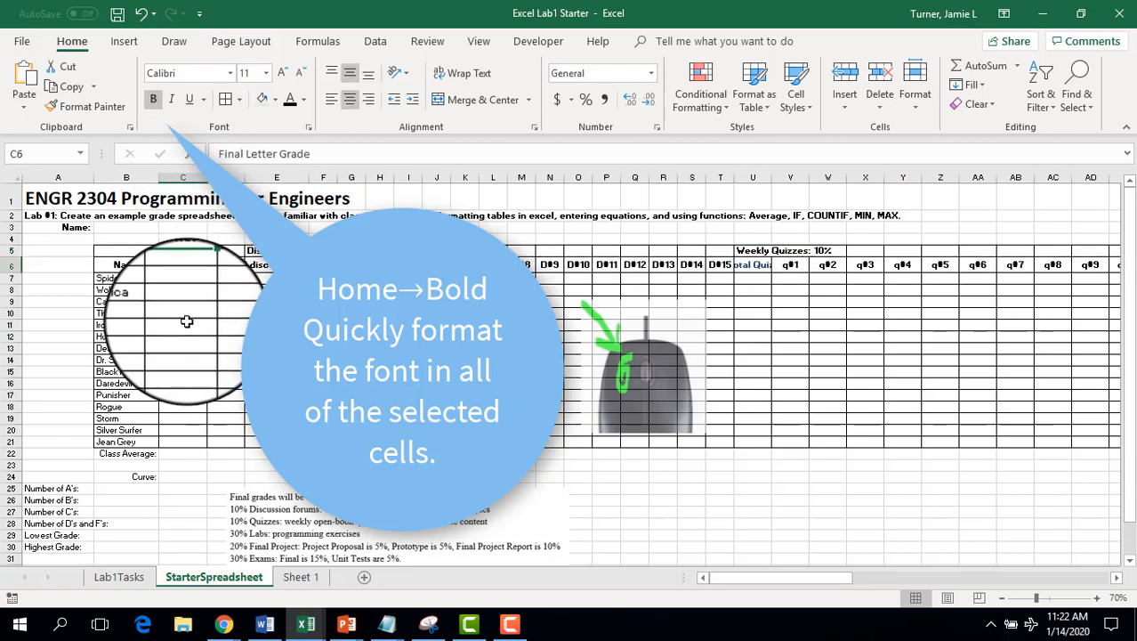
{"action": "scroll", "coordinate": [186, 322], "scroll_direction": "up", "scroll_amount": 3}
{"action": "scroll", "coordinate": [205, 356], "scroll_direction": "up", "scroll_amount": 2}
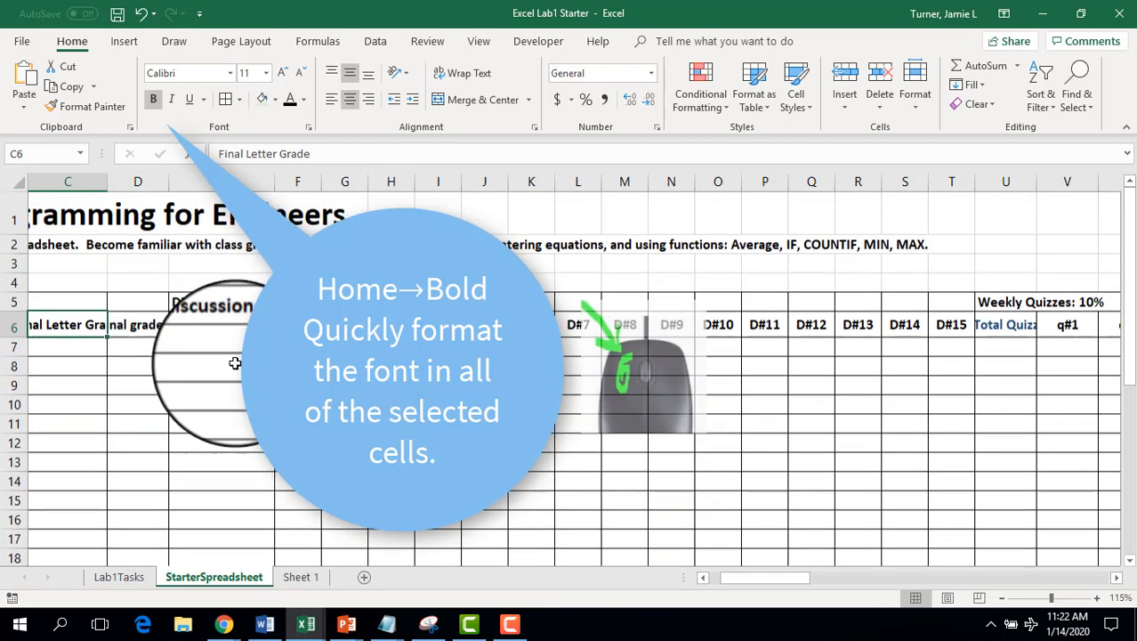
{"action": "left_click", "coordinate": [703, 578]}
{"action": "left_click", "coordinate": [703, 578]}
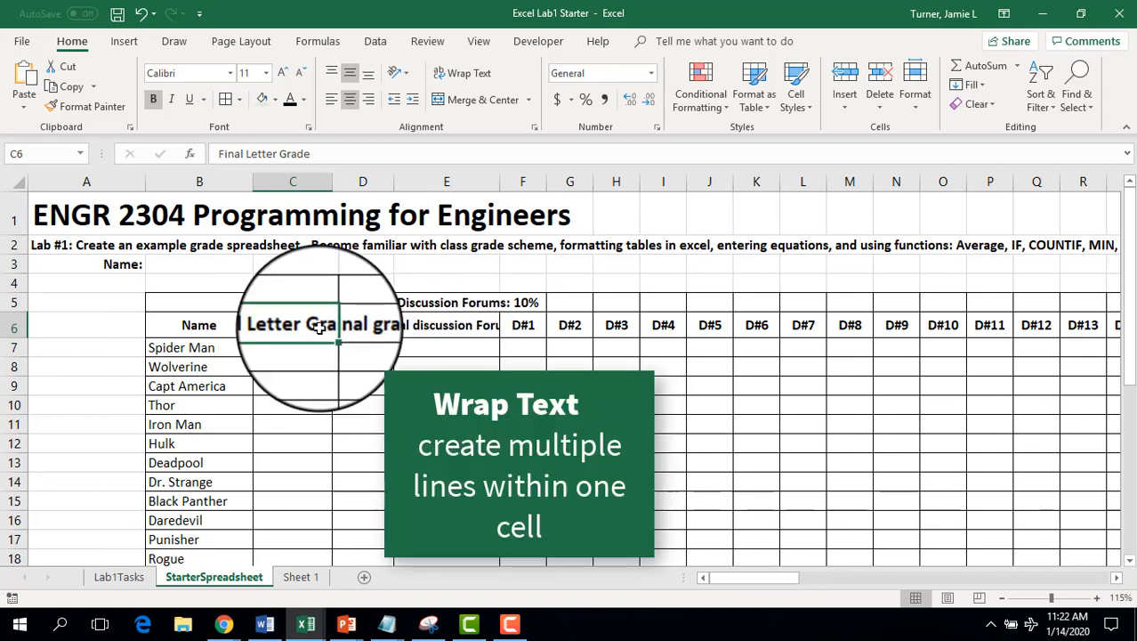
{"action": "left_click", "coordinate": [463, 79]}
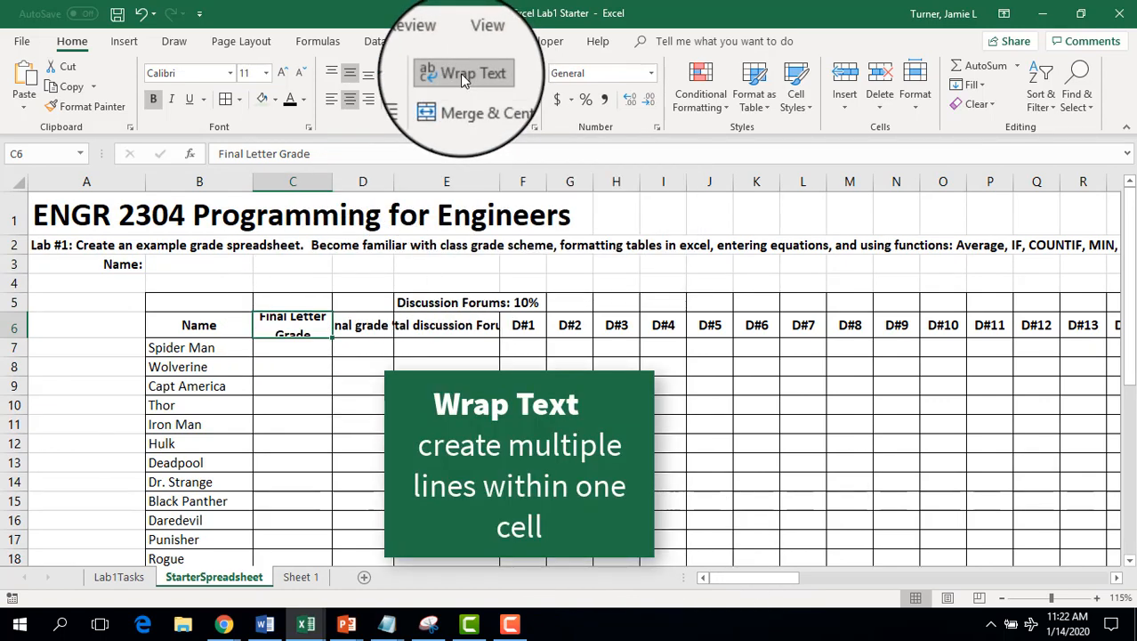
{"action": "left_click", "coordinate": [15, 328]}
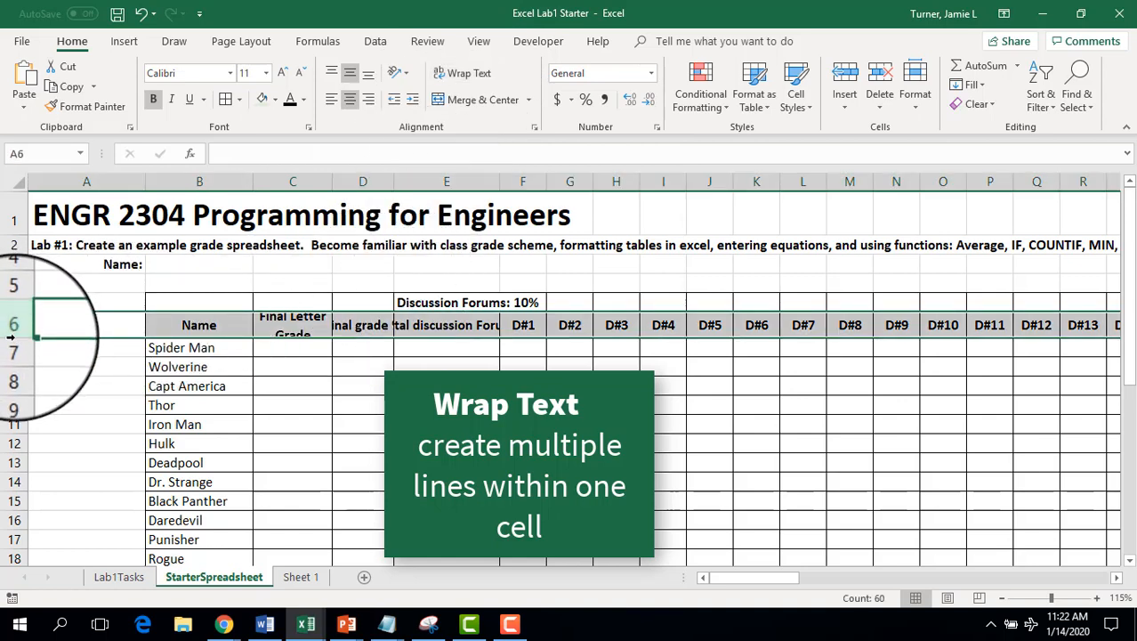
{"action": "double_click", "coordinate": [12, 336]}
- Wrap the text of the Final grade % heading in D6 and the Total discussion Forum heading in E6
{"action": "left_click", "coordinate": [365, 331]}
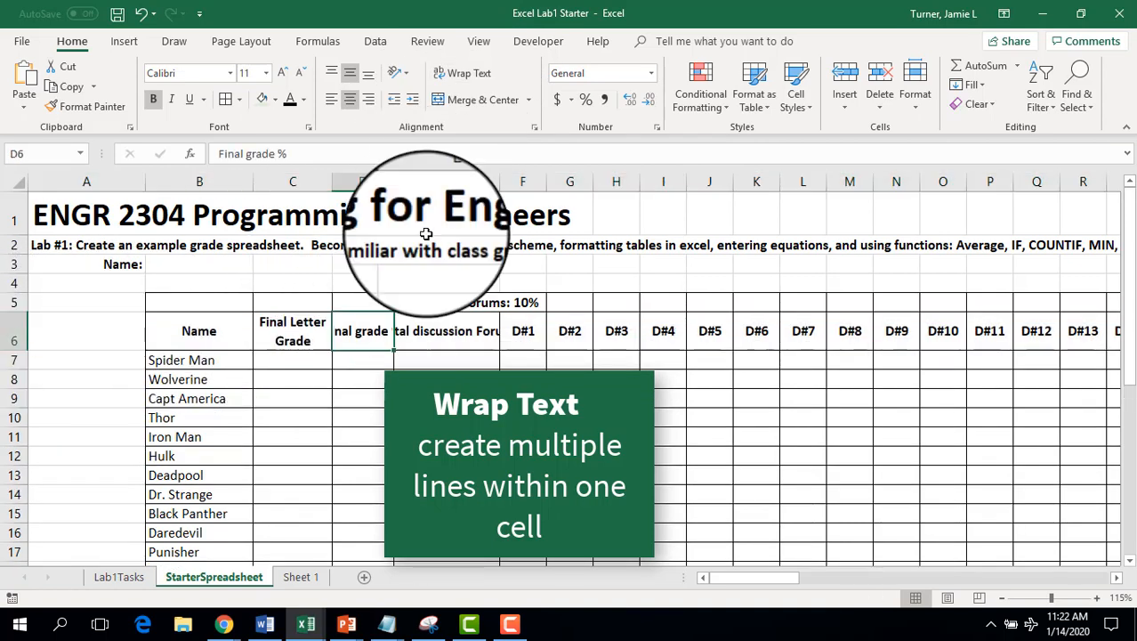
{"action": "left_click", "coordinate": [461, 76]}
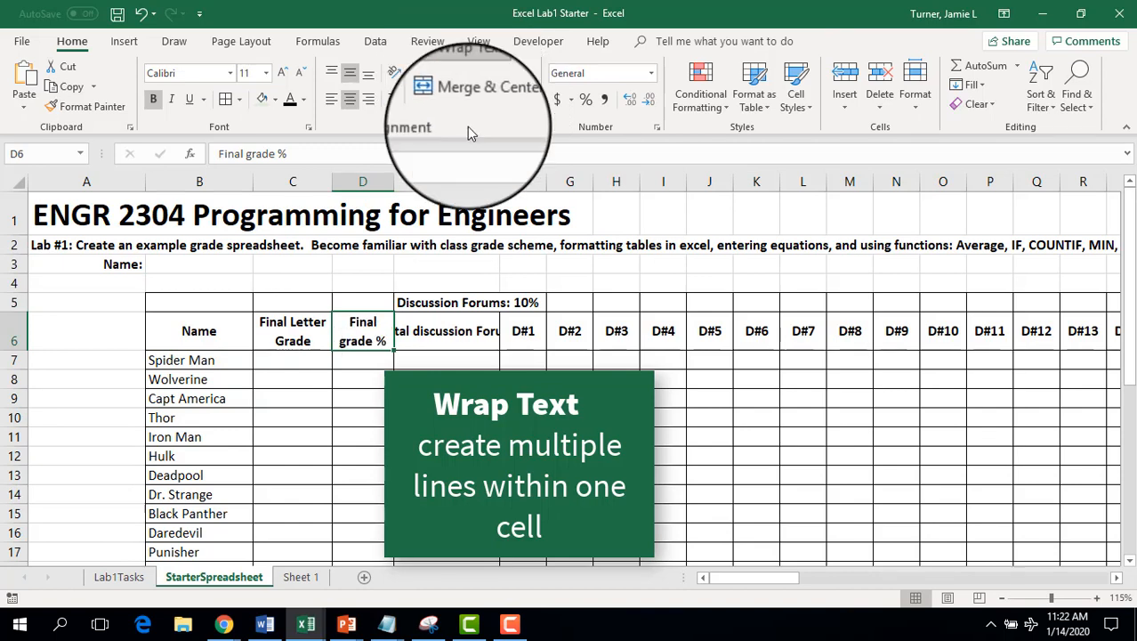
{"action": "left_click", "coordinate": [447, 331]}
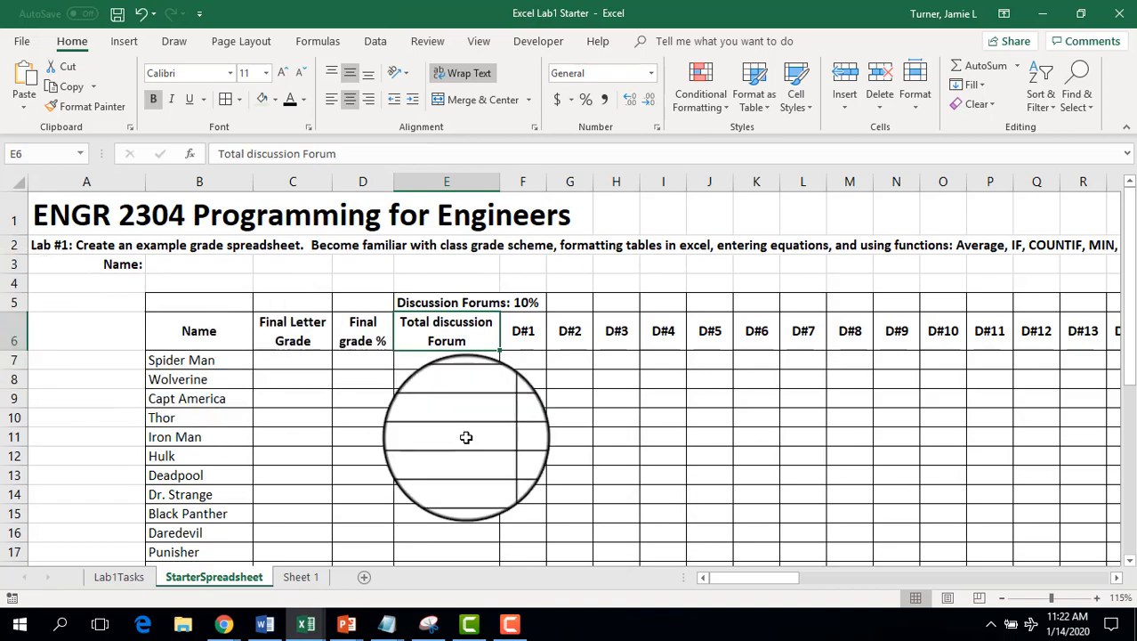
{"action": "left_click", "coordinate": [458, 436]}
- Apply text wrapping to all of row 6 and auto-fit the widths of discussion columns F to T
{"action": "scroll", "coordinate": [444, 432], "scroll_direction": "down", "scroll_amount": 3, "text": "ctrl"}
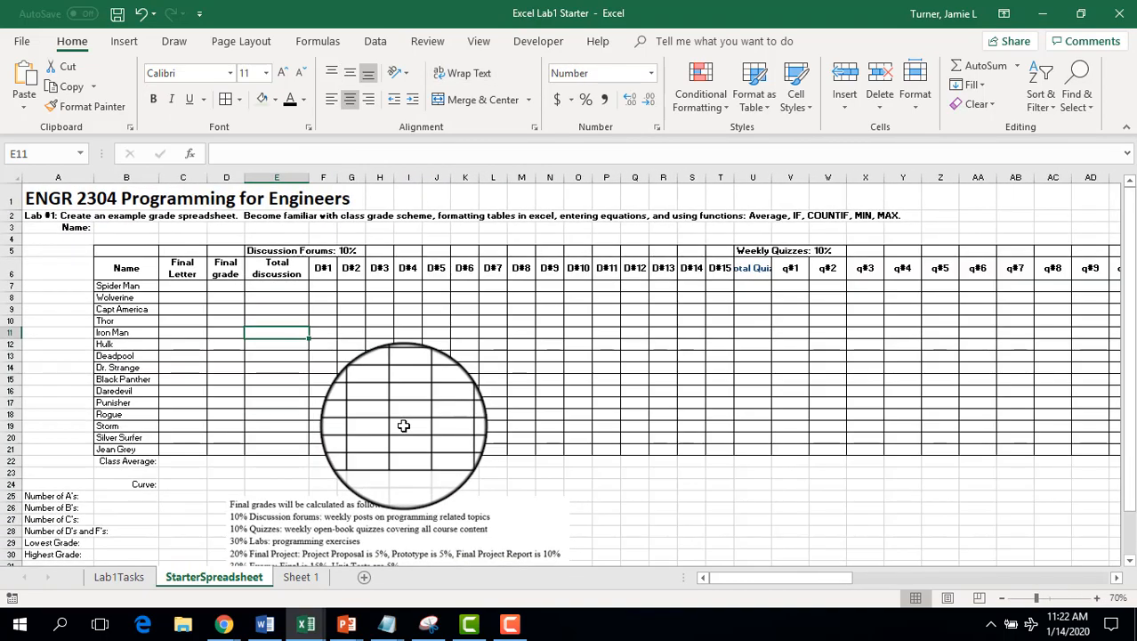
{"action": "left_click", "coordinate": [10, 273]}
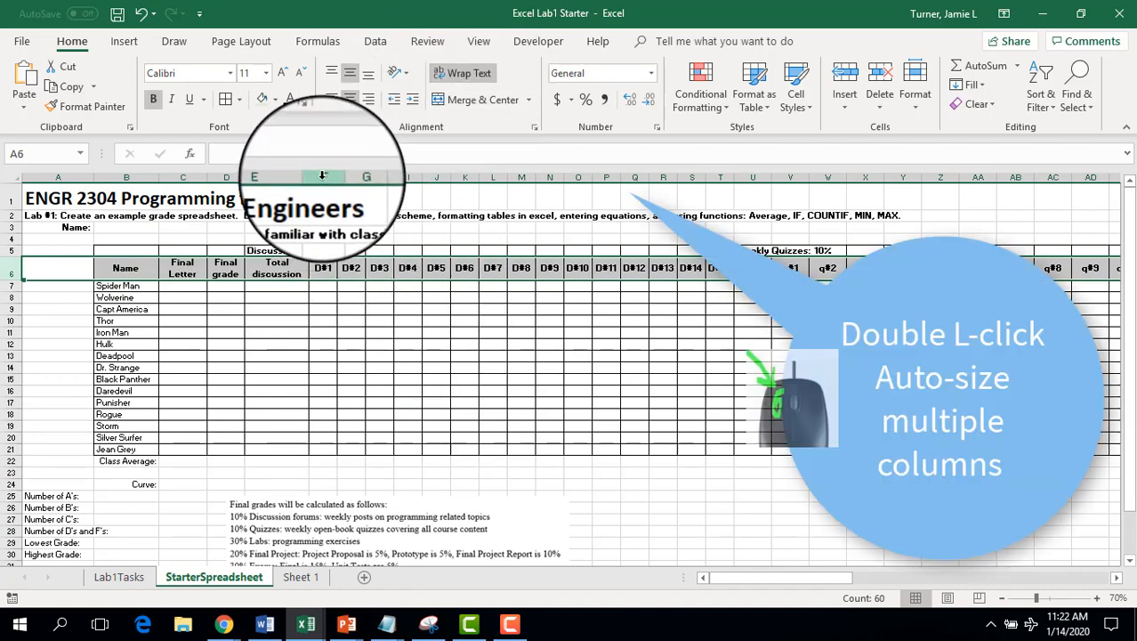
{"action": "left_click_drag", "start_coordinate": [322, 176], "coordinate": [726, 189]}
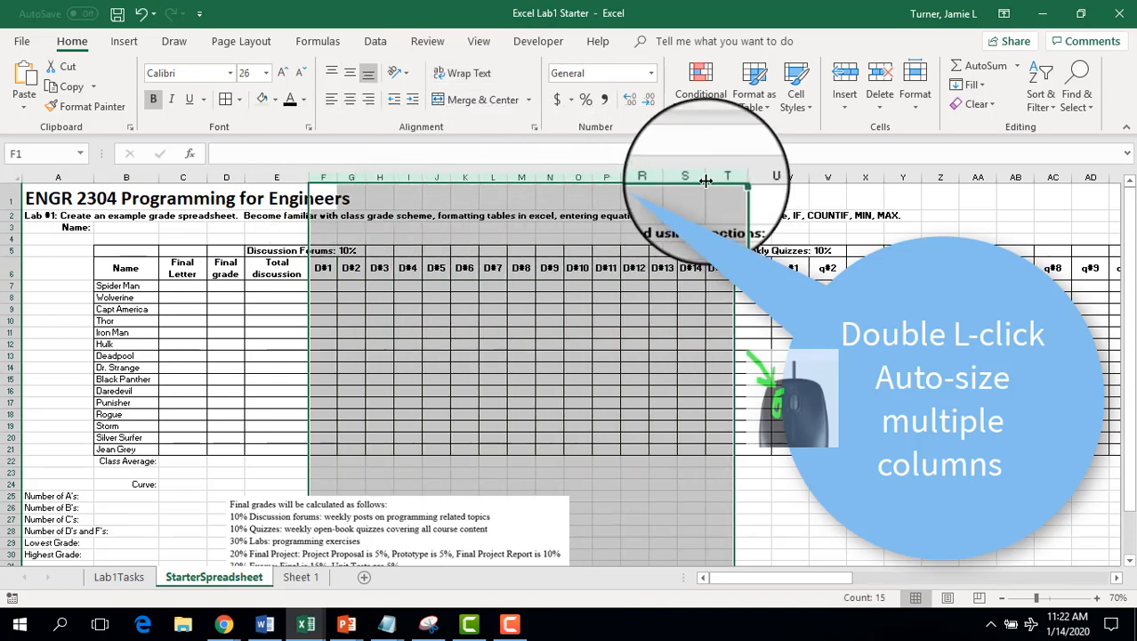
{"action": "double_click", "coordinate": [621, 178]}
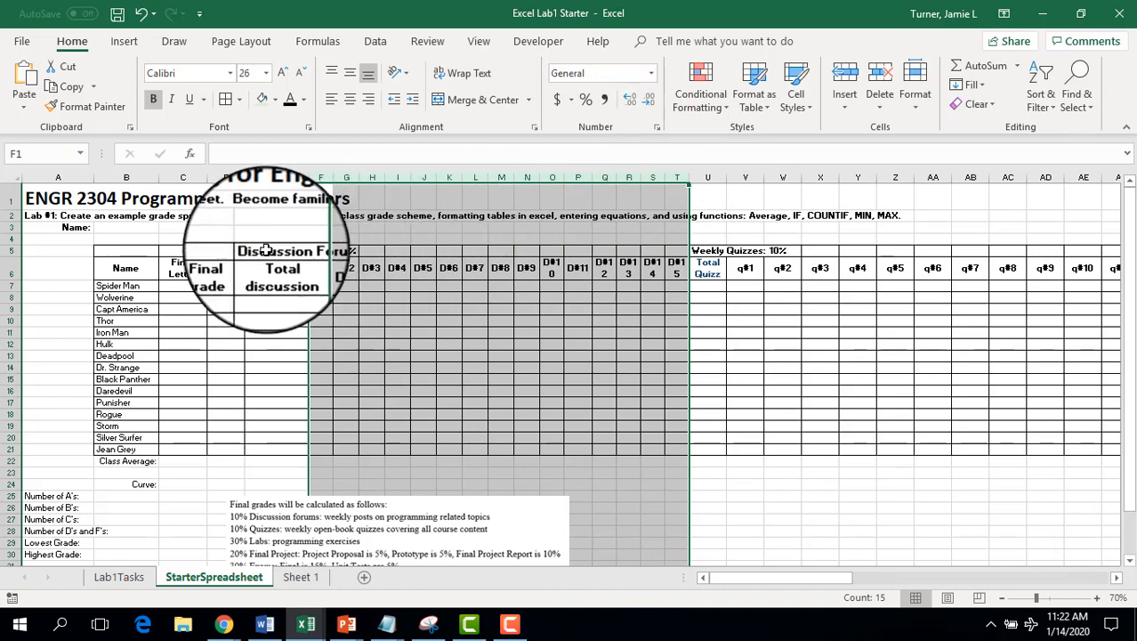
- Merge and center the Discussion Forums: 10% heading across E5:T5 and give it thick outside borders
{"action": "left_click_drag", "start_coordinate": [267, 250], "coordinate": [681, 250]}
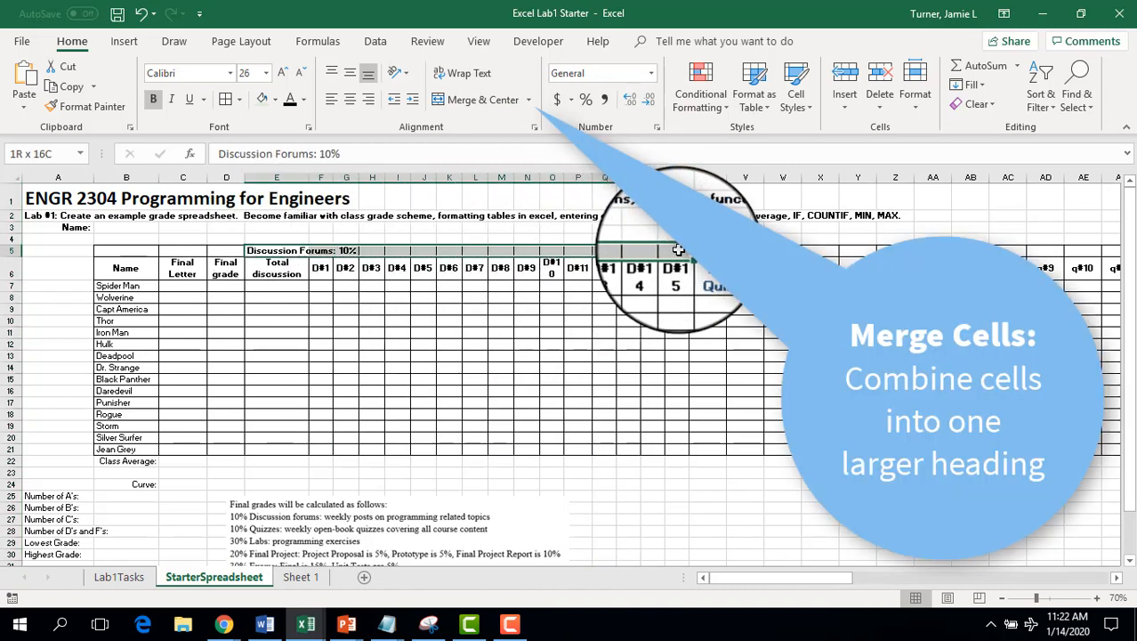
{"action": "left_click", "coordinate": [473, 99]}
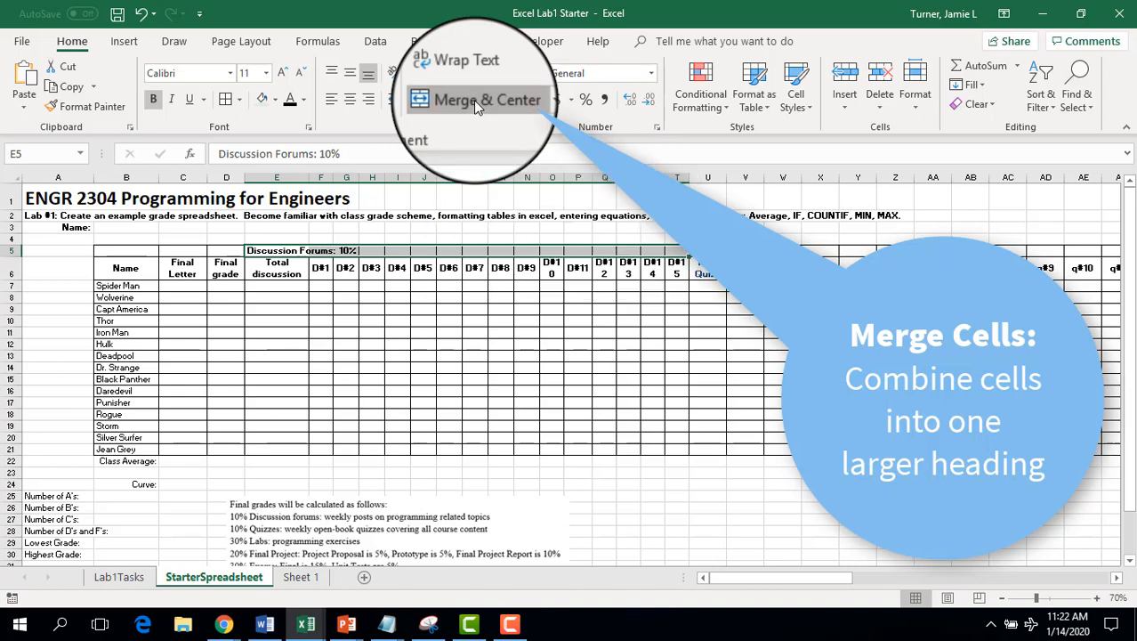
{"action": "left_click", "coordinate": [240, 99]}
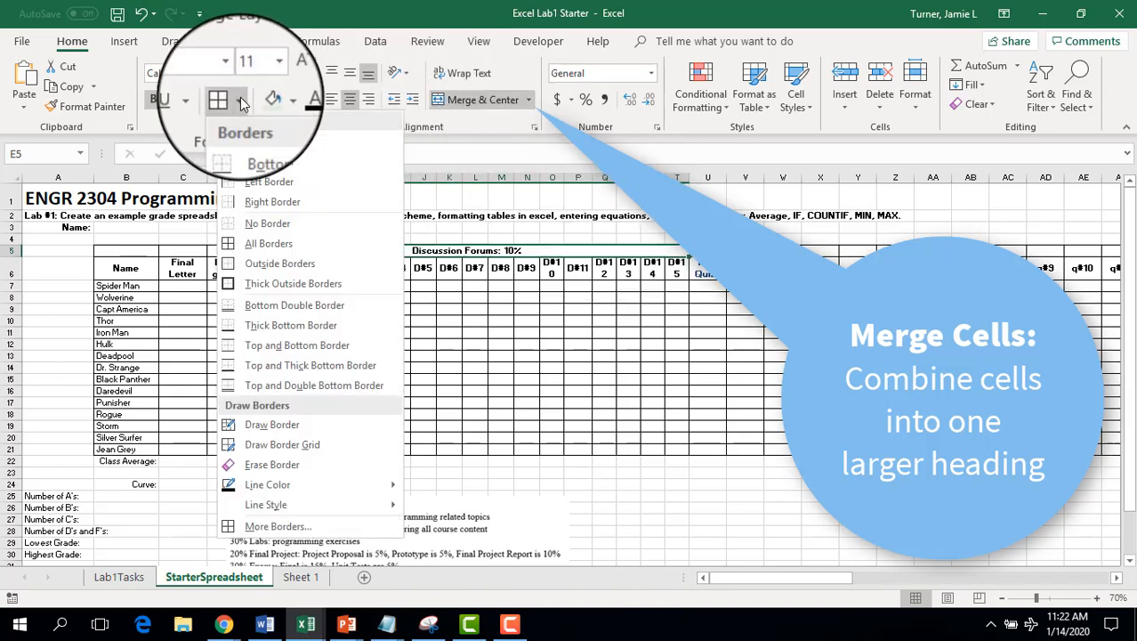
{"action": "left_click", "coordinate": [249, 285]}
- Apply thick outside borders around the table block B6:T21 and around its heading cells B6:T6
{"action": "left_click_drag", "start_coordinate": [129, 270], "coordinate": [673, 452]}
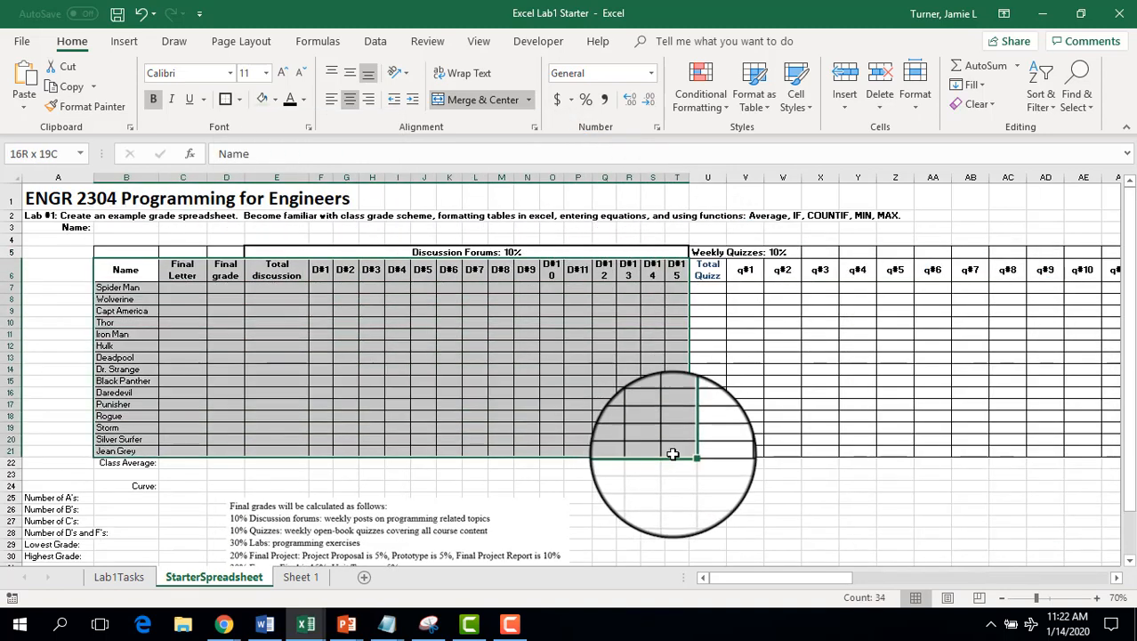
{"action": "left_click", "coordinate": [229, 103]}
{"action": "left_click_drag", "start_coordinate": [125, 270], "coordinate": [668, 272]}
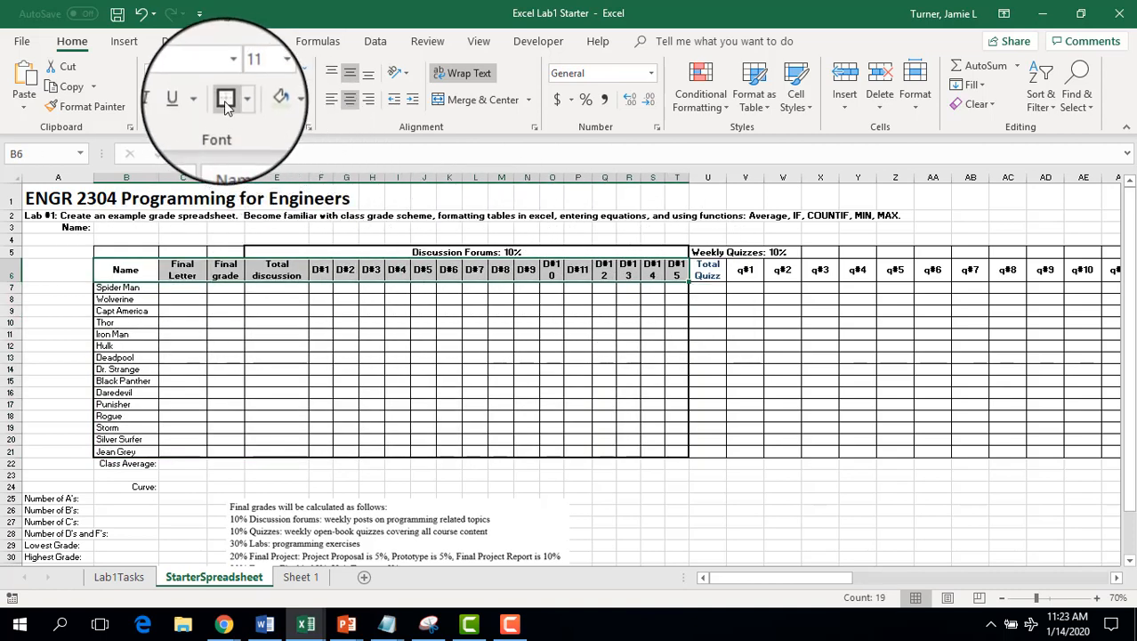
{"action": "left_click", "coordinate": [227, 100]}
- Increase the height of row 6 enough to show its three-line headings in full
{"action": "left_click", "coordinate": [24, 279]}
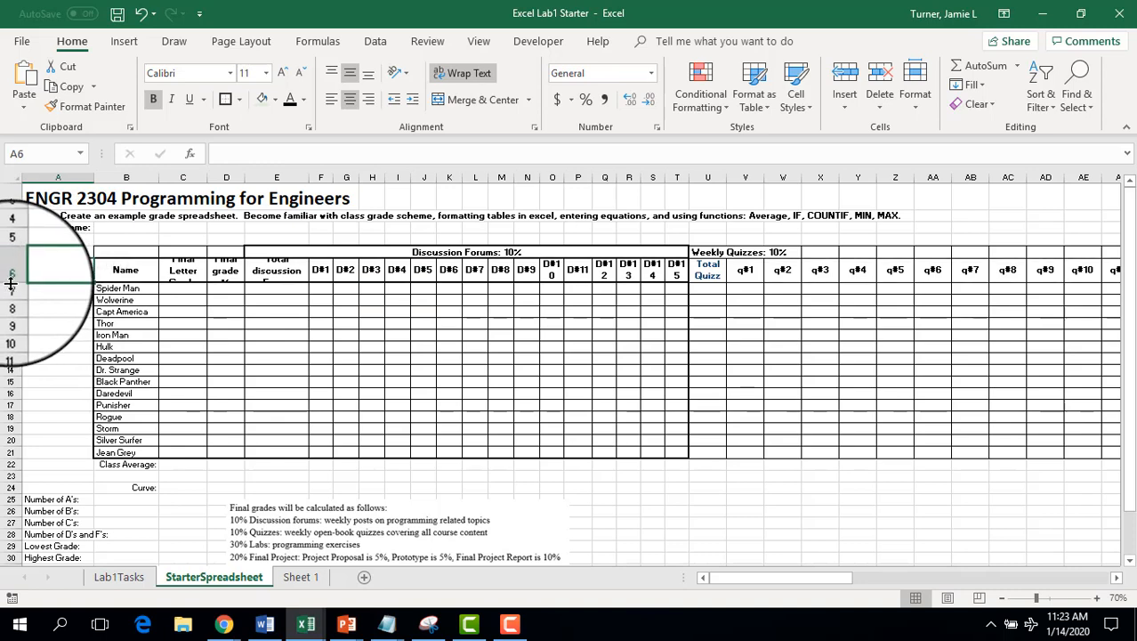
{"action": "left_click_drag", "start_coordinate": [11, 281], "coordinate": [11, 293]}
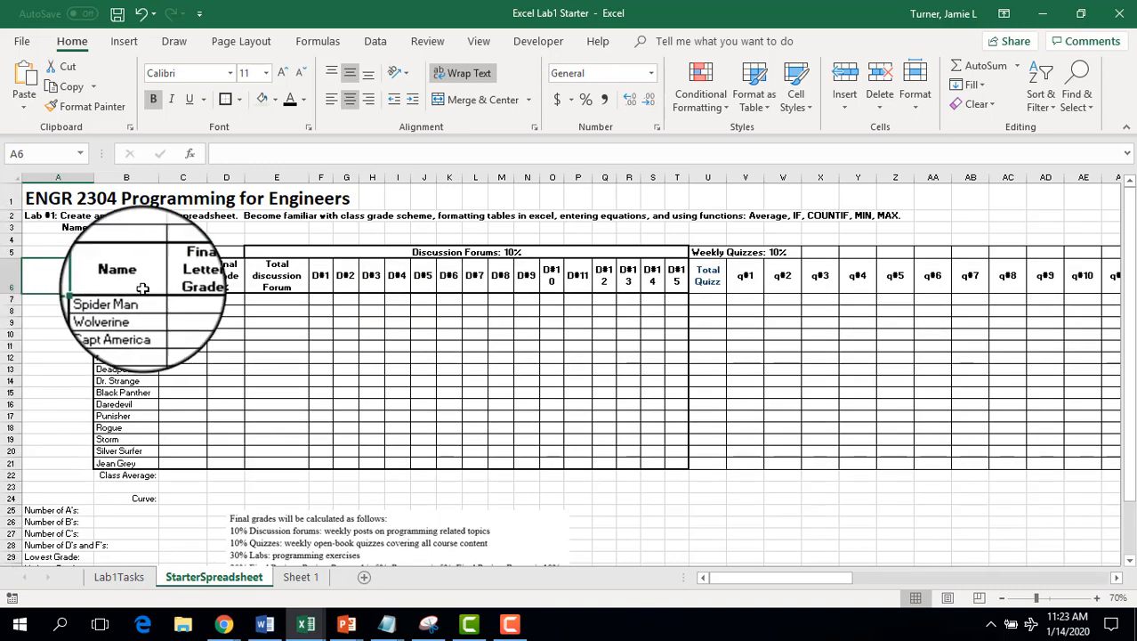
- Apply thick outside borders to every other heading cell in row 6, from C6 through S6
{"action": "left_click", "coordinate": [184, 277]}
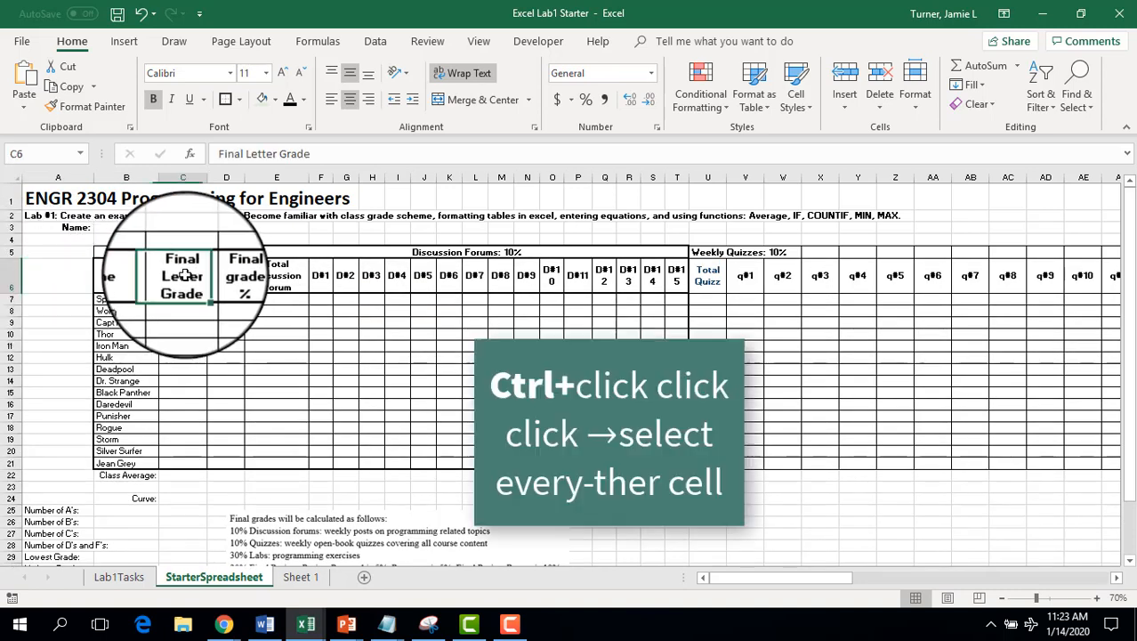
{"action": "left_click", "coordinate": [276, 277], "text": "ctrl"}
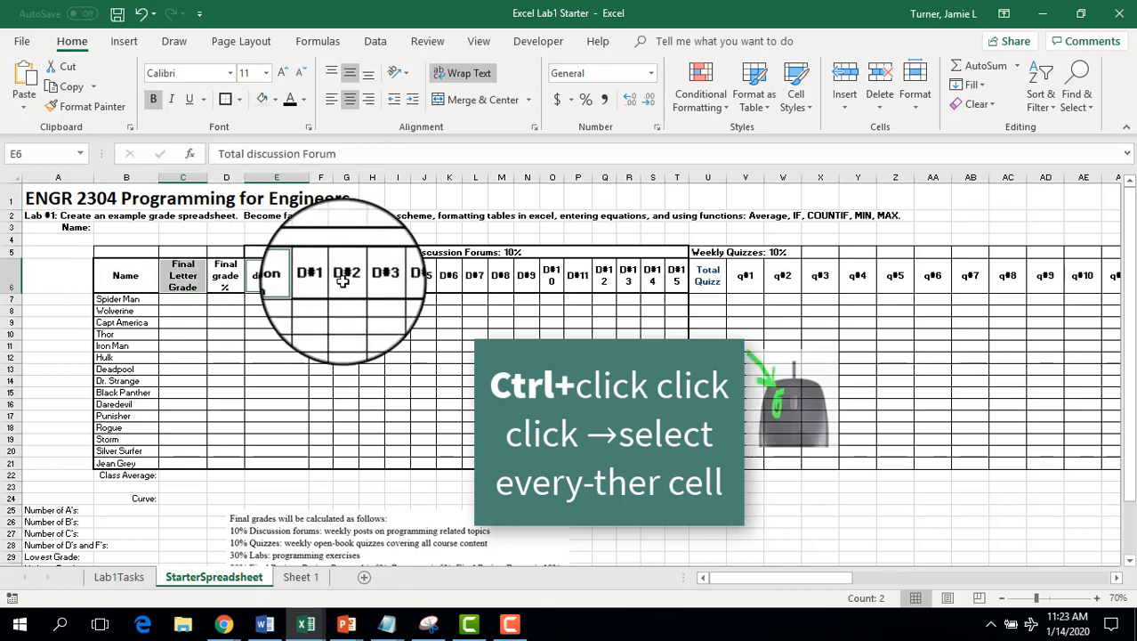
{"action": "left_click", "coordinate": [346, 277], "text": "ctrl"}
{"action": "left_click", "coordinate": [398, 277], "text": "ctrl"}
{"action": "left_click", "coordinate": [450, 277], "text": "ctrl"}
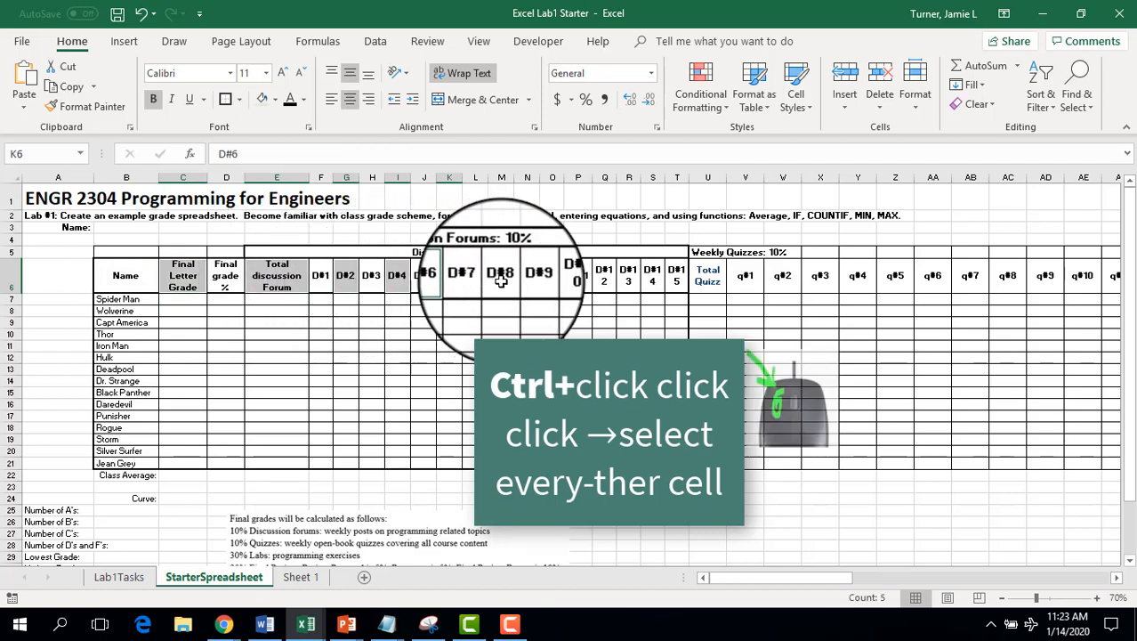
{"action": "left_click", "coordinate": [552, 277], "text": "ctrl"}
{"action": "left_click", "coordinate": [605, 277], "text": "ctrl"}
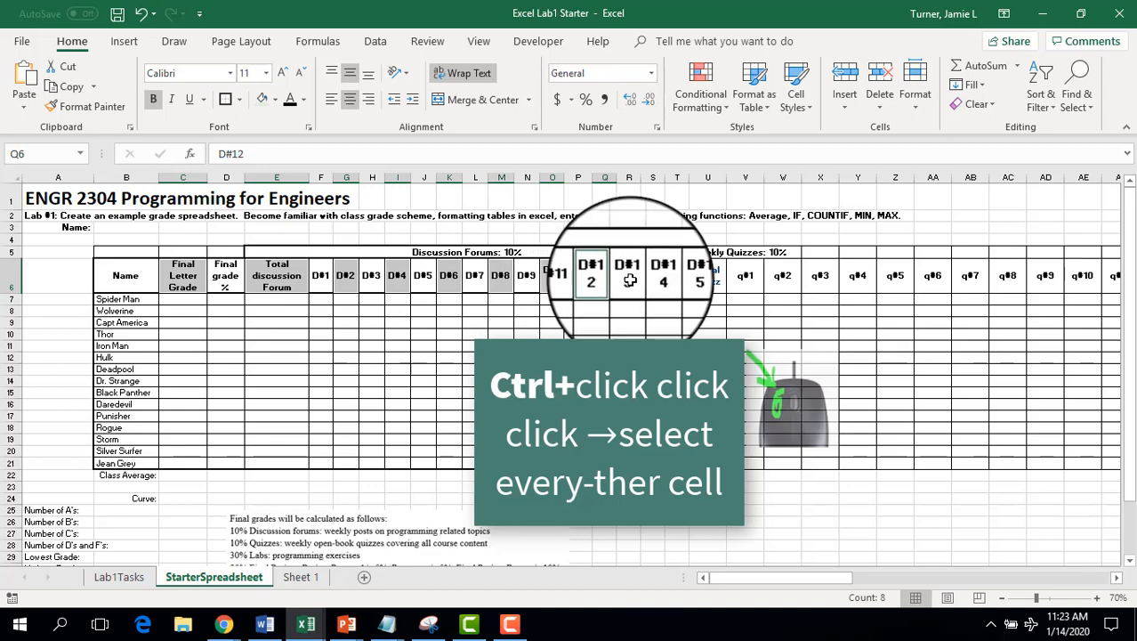
{"action": "left_click", "coordinate": [652, 277], "text": "ctrl"}
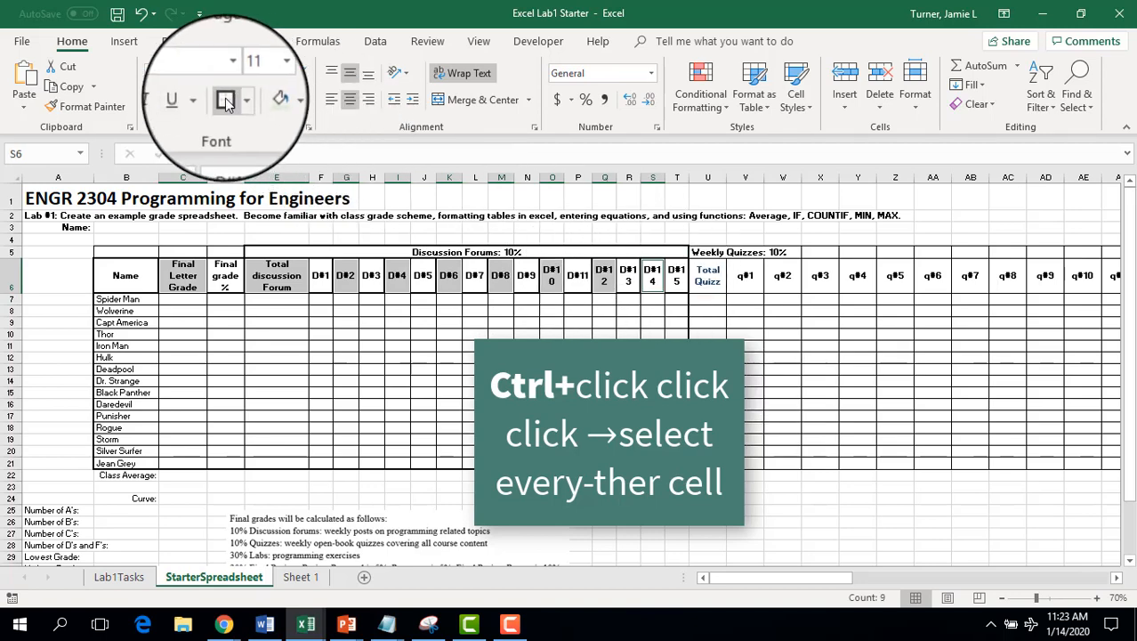
- Widen columns F to T equally so the headings D#1 to D#15 each fit on one line
{"action": "left_click_drag", "start_coordinate": [321, 177], "coordinate": [640, 177]}
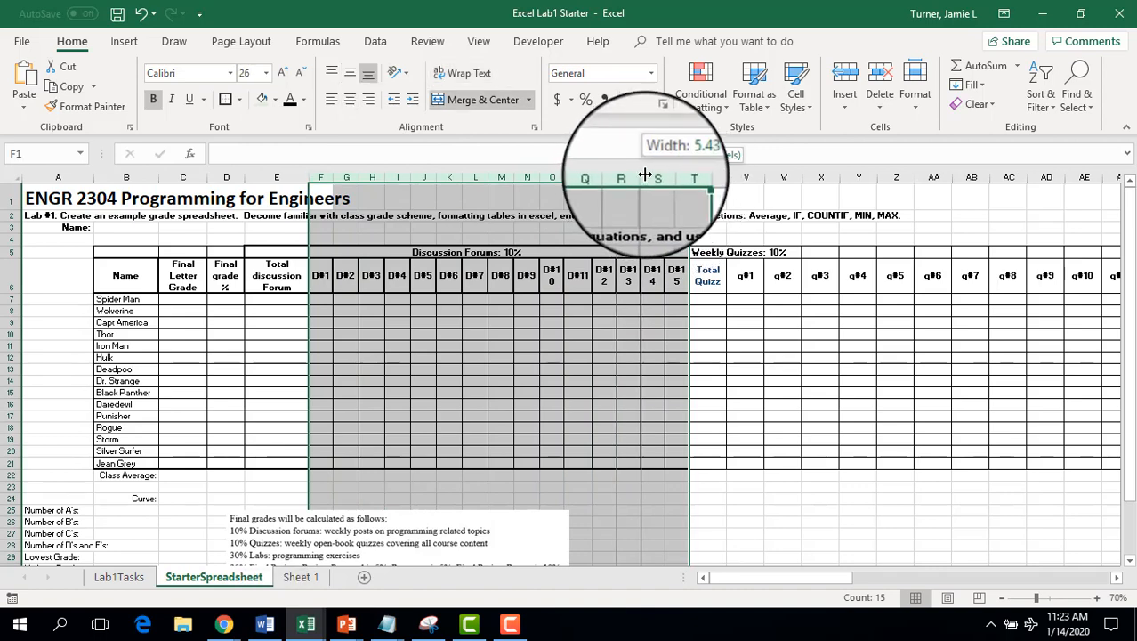
{"action": "left_click_drag", "start_coordinate": [648, 174], "coordinate": [647, 173]}
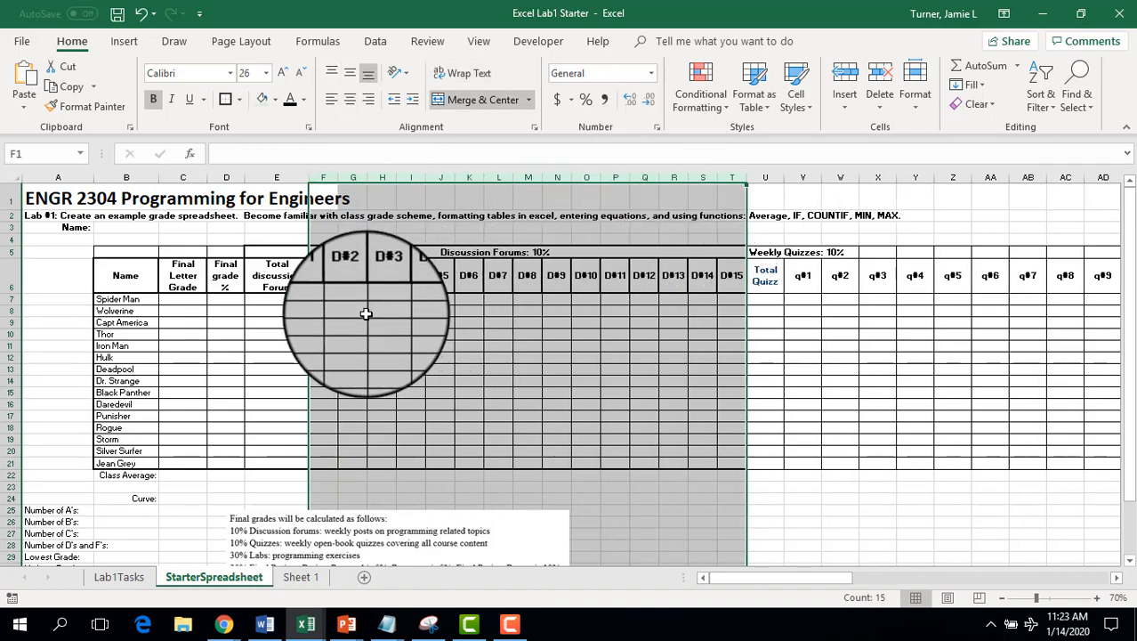
{"action": "left_click", "coordinate": [341, 285]}
- Fill the Discussion Forums section E5:T21 with the lightest blue theme color
{"action": "left_click_drag", "start_coordinate": [279, 251], "coordinate": [581, 465]}
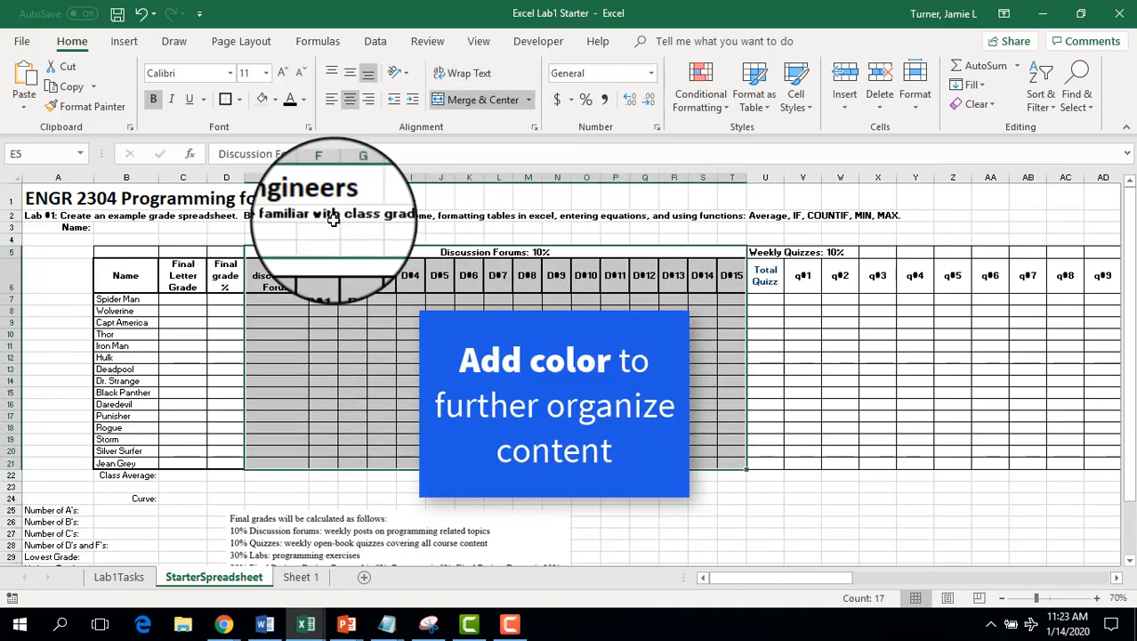
{"action": "left_click", "coordinate": [276, 101]}
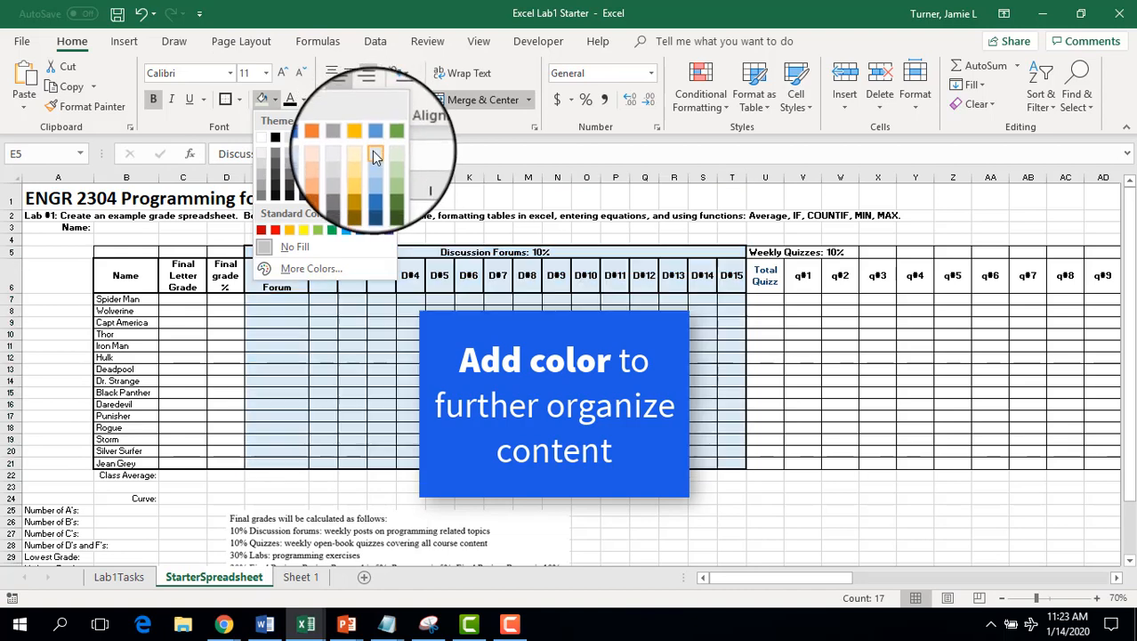
{"action": "left_click", "coordinate": [374, 158]}
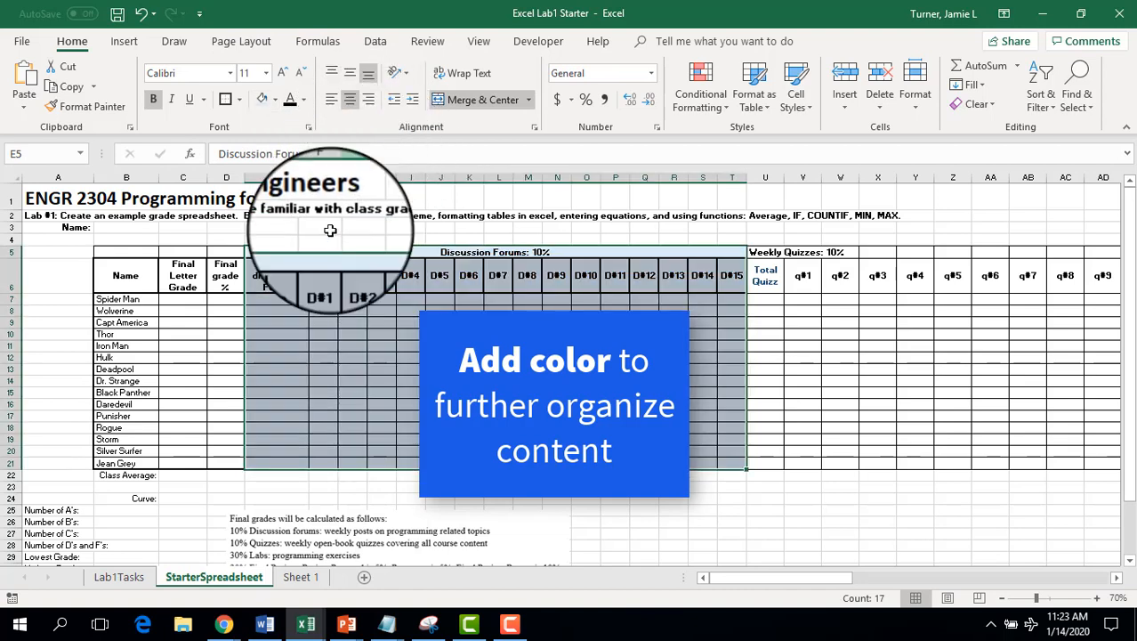
- Fill the Discussion Forums title and the Total discussion Forum column E6:E21 with a medium blue theme color
{"action": "left_click", "coordinate": [280, 276]}
{"action": "left_click_drag", "start_coordinate": [277, 299], "coordinate": [282, 455]}
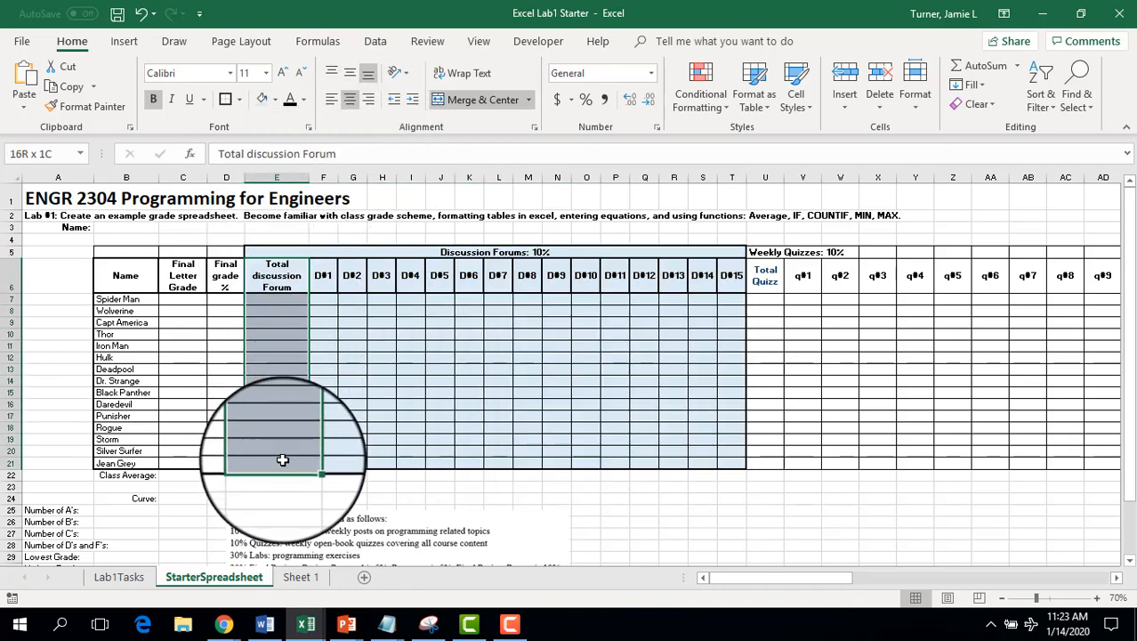
{"action": "left_click", "coordinate": [330, 252], "text": "ctrl"}
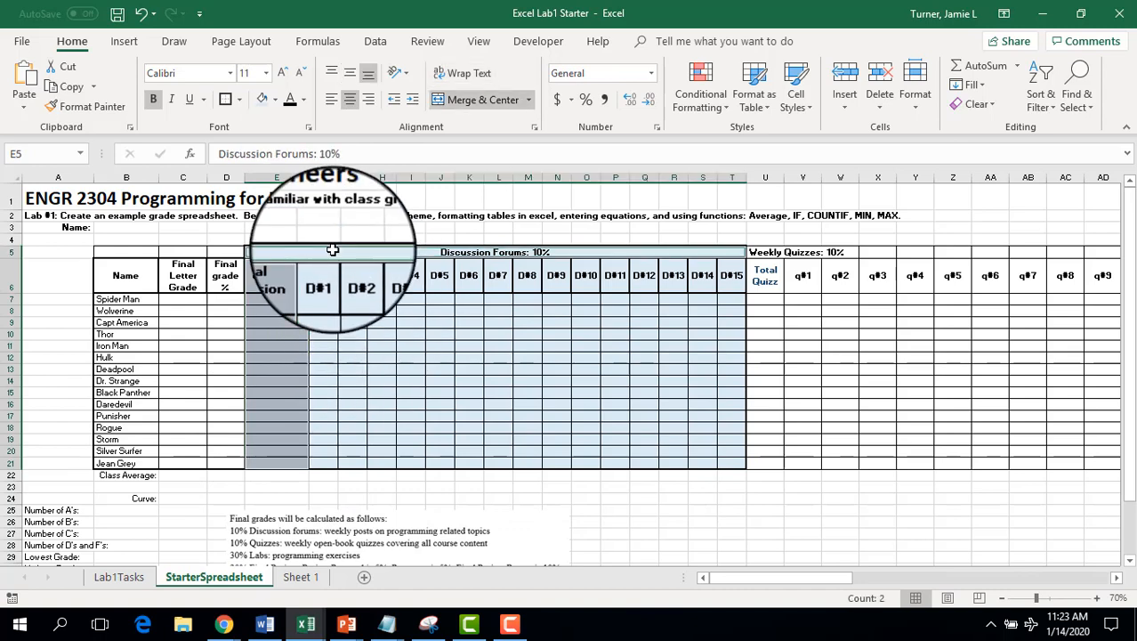
{"action": "left_click", "coordinate": [275, 98]}
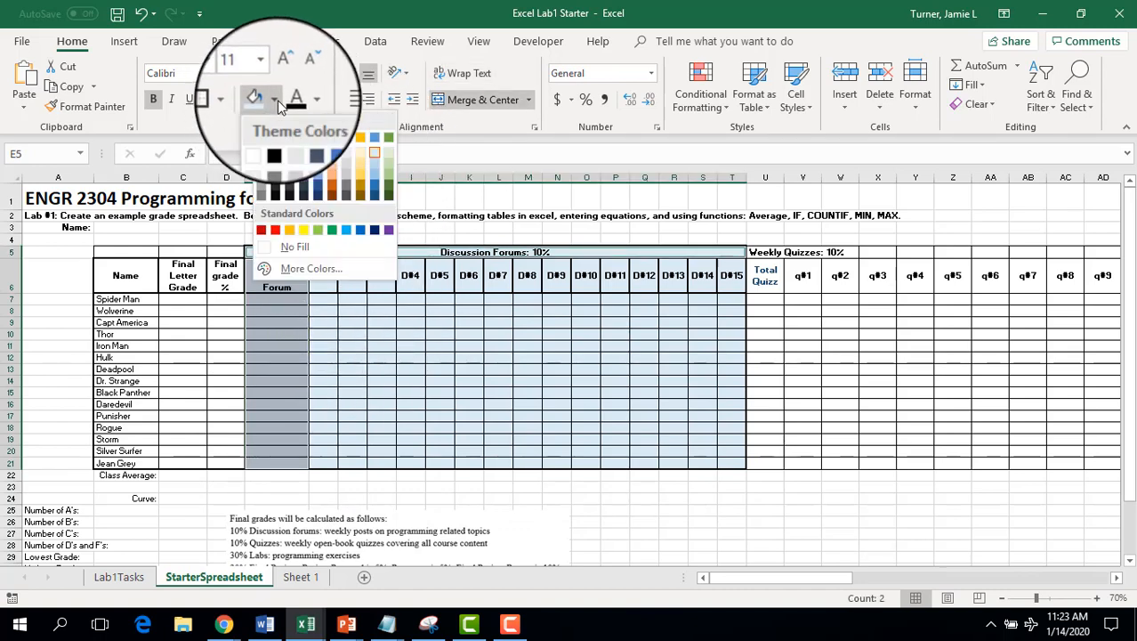
{"action": "left_click", "coordinate": [375, 178]}
{"action": "left_click", "coordinate": [353, 346]}
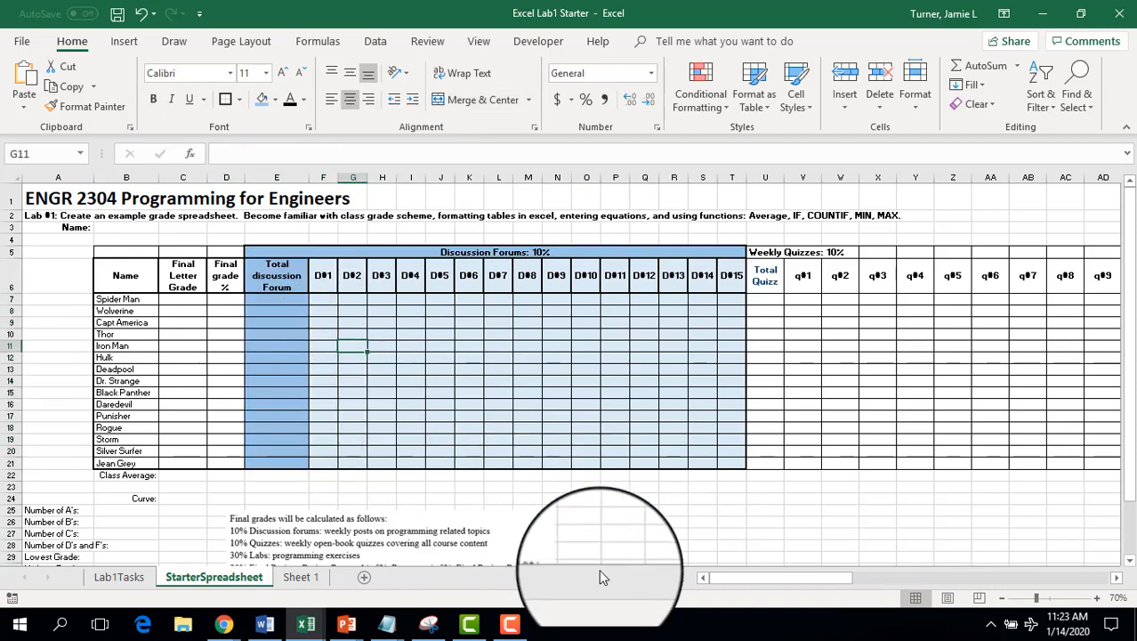
- Merge and center the Weekly Quizzes title across U5:AJ5, and fill it and the Total Quizz column U6:U21 with medium green
{"action": "left_click_drag", "start_coordinate": [745, 579], "coordinate": [806, 582]}
{"action": "left_click_drag", "start_coordinate": [307, 252], "coordinate": [859, 252]}
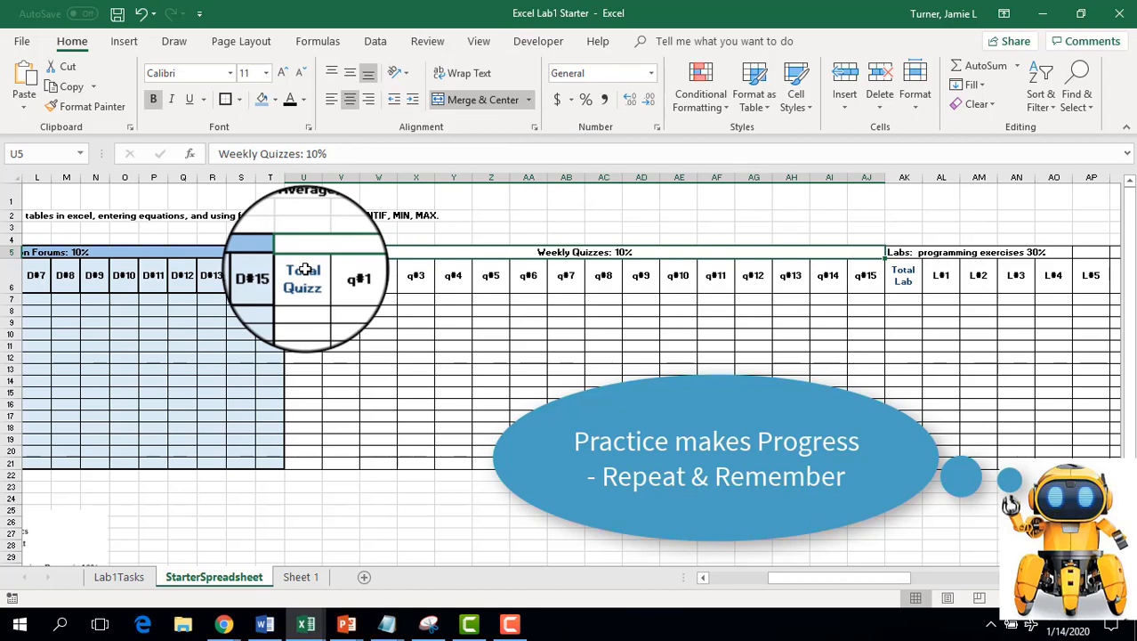
{"action": "left_click_drag", "start_coordinate": [303, 270], "coordinate": [300, 462]}
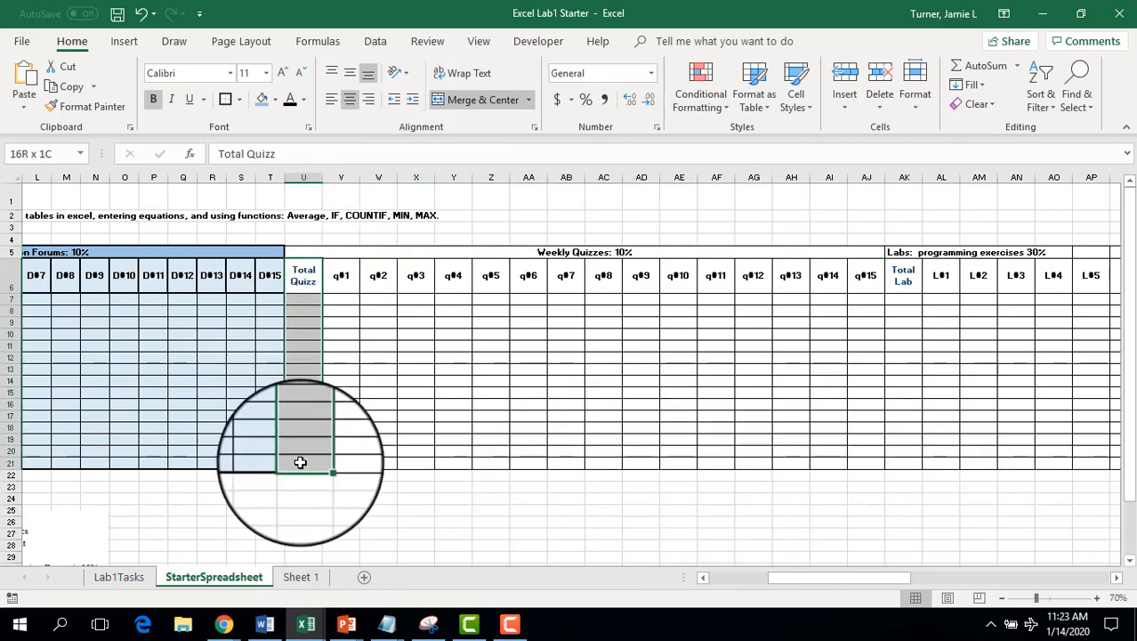
{"action": "left_click", "coordinate": [332, 249], "text": "ctrl"}
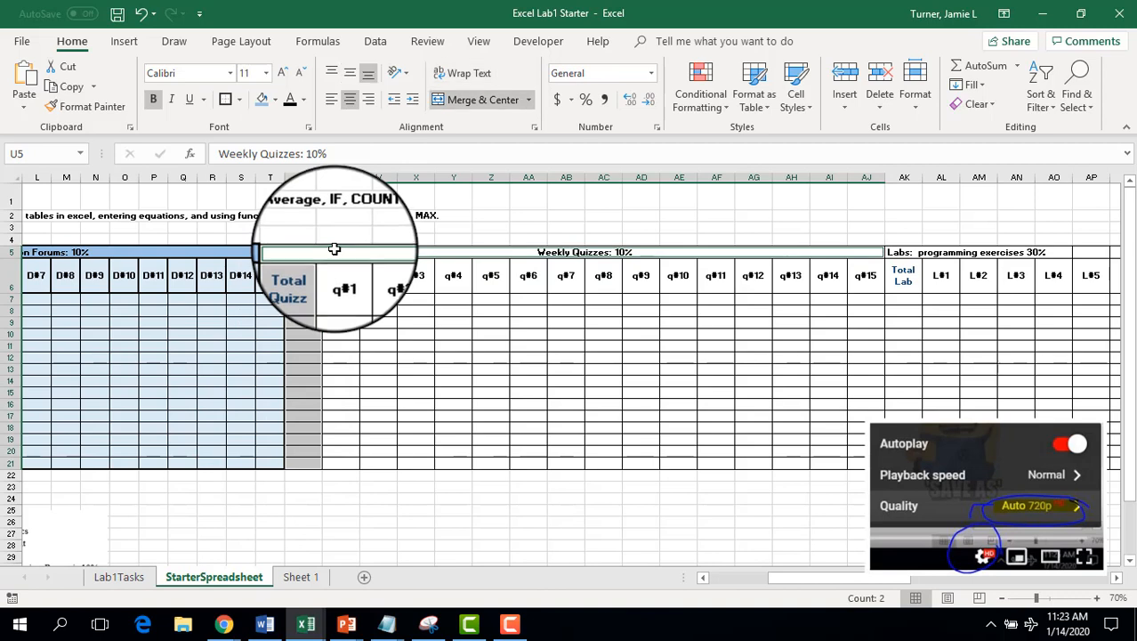
{"action": "left_click", "coordinate": [276, 100]}
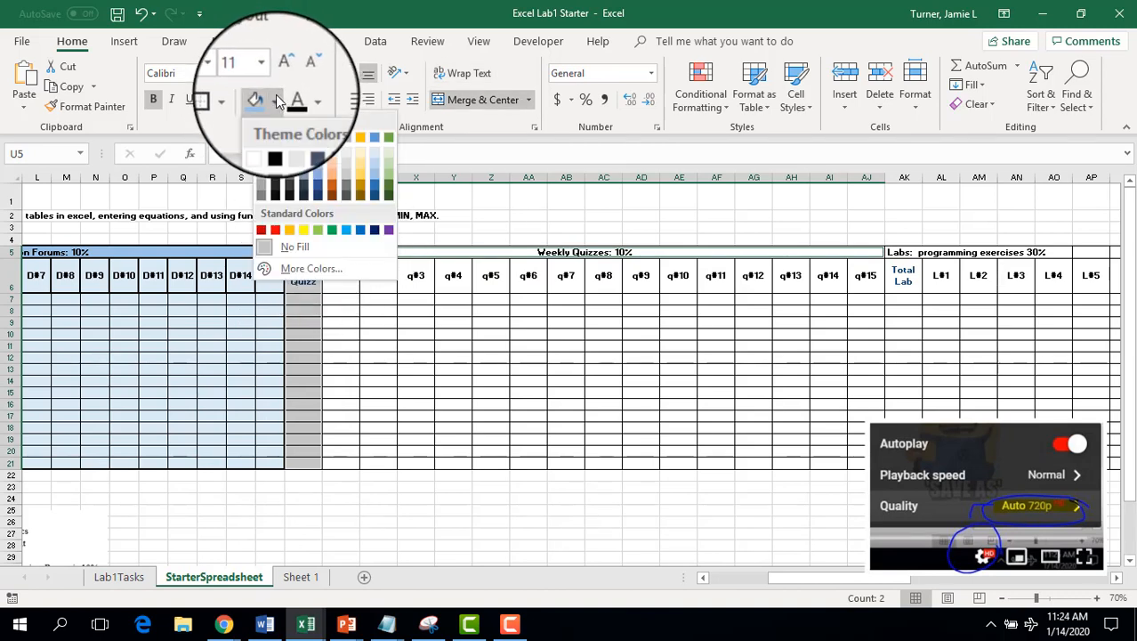
{"action": "left_click", "coordinate": [389, 164]}
- Fill the quiz score cells V7:AJ21 with the lightest green and the headings q#1 to q#15 with the title's medium green
{"action": "left_click_drag", "start_coordinate": [341, 275], "coordinate": [854, 466]}
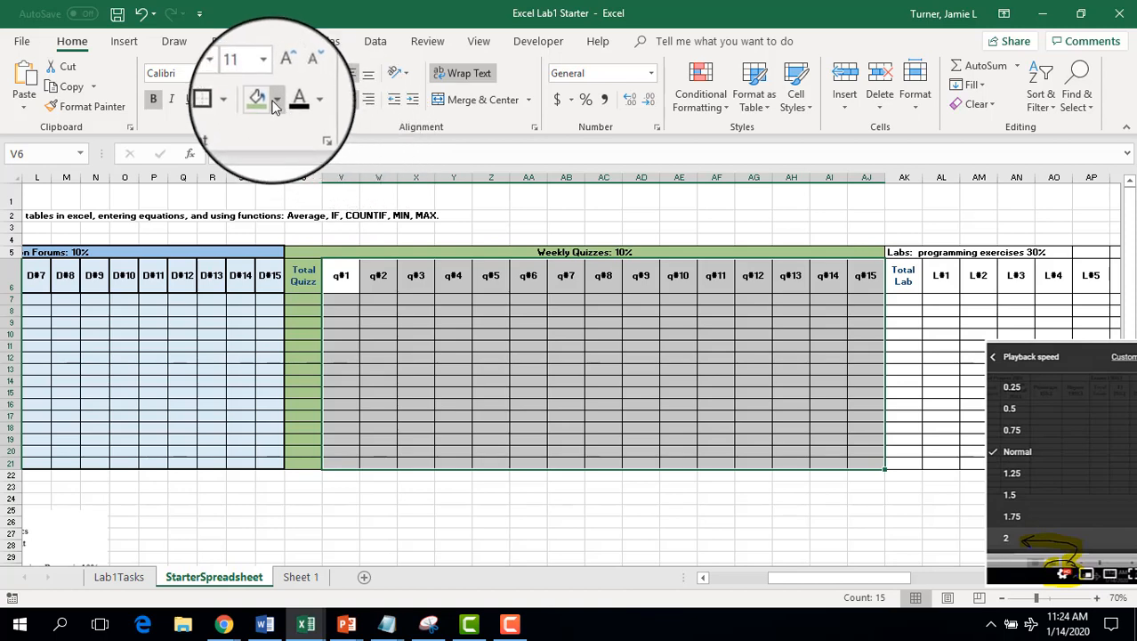
{"action": "left_click_drag", "start_coordinate": [343, 300], "coordinate": [858, 462]}
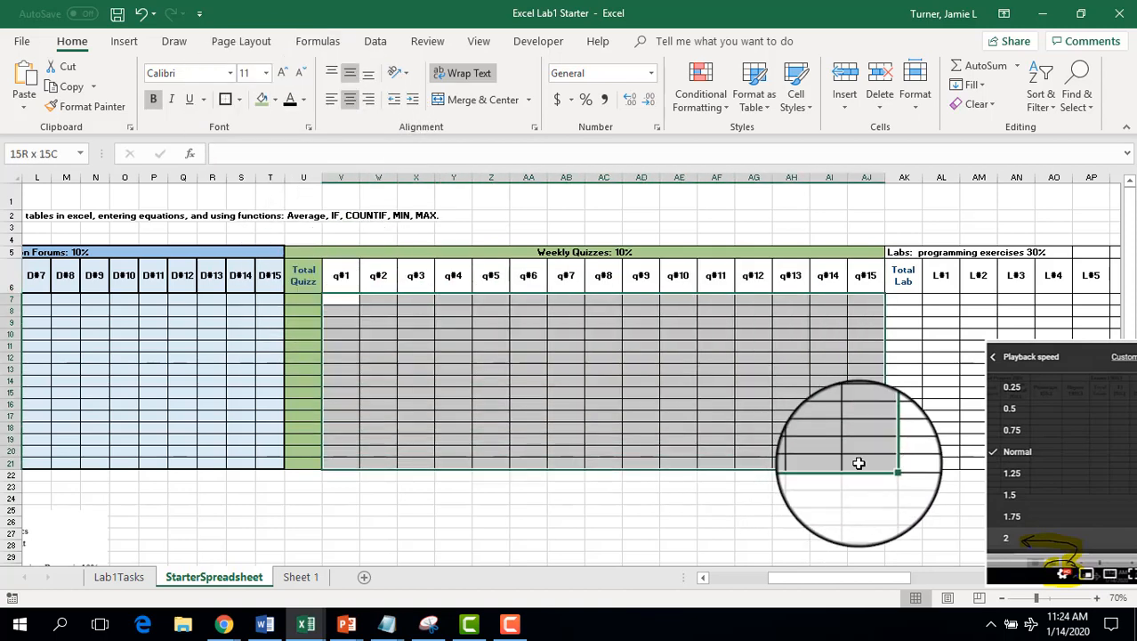
{"action": "left_click", "coordinate": [278, 105]}
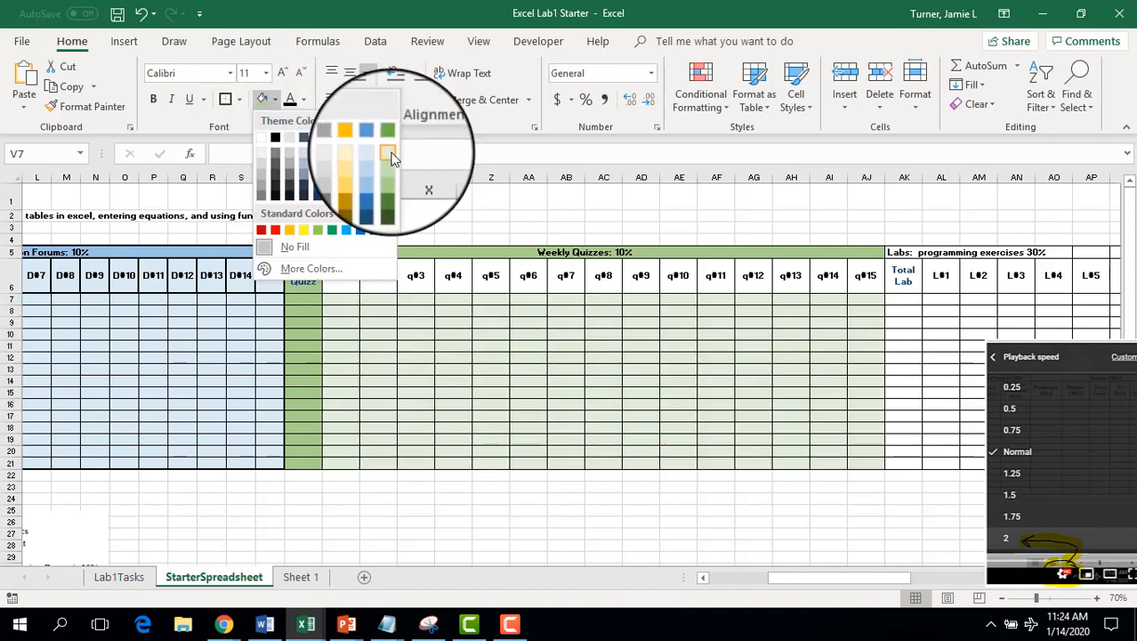
{"action": "left_click", "coordinate": [381, 132]}
{"action": "left_click_drag", "start_coordinate": [358, 276], "coordinate": [865, 278]}
{"action": "left_click", "coordinate": [275, 100]}
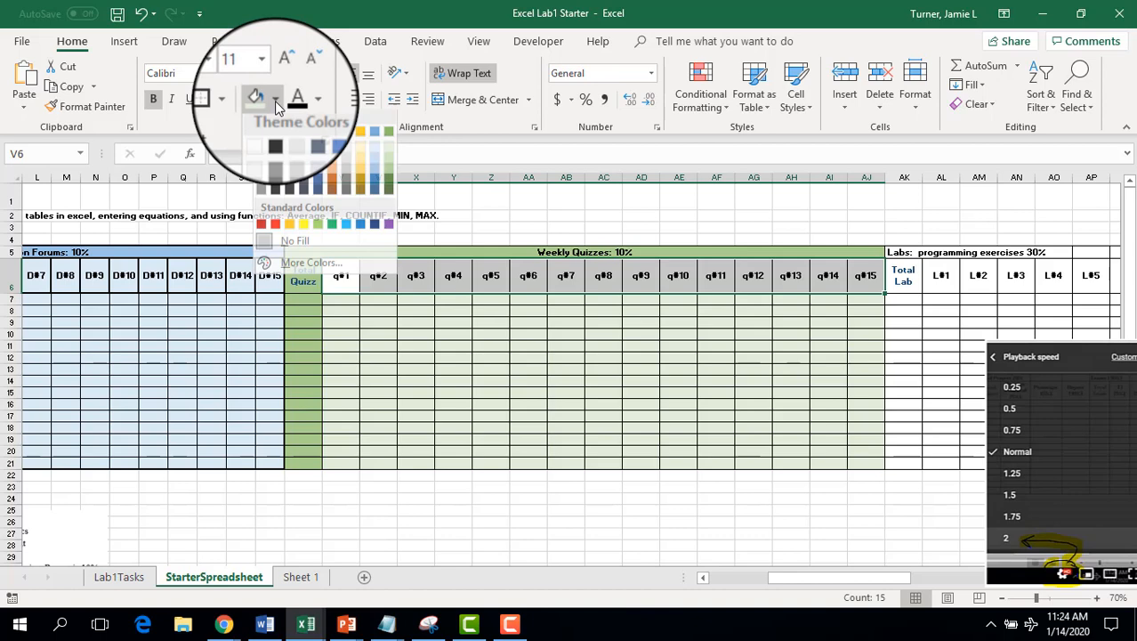
{"action": "left_click", "coordinate": [388, 178]}
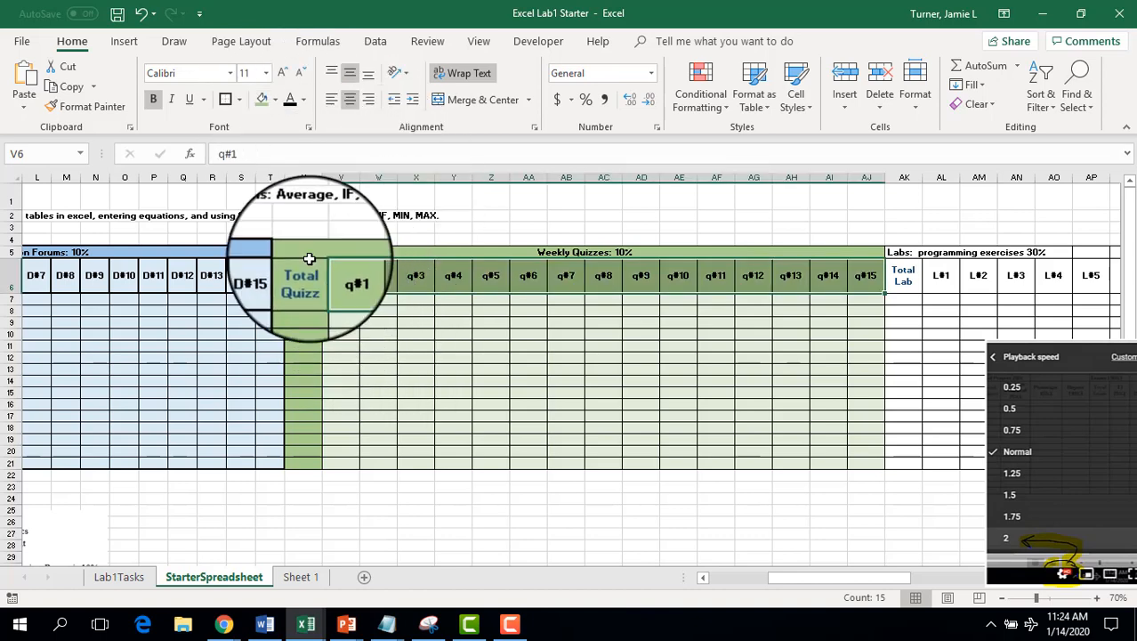
- Apply thick outside borders to the Weekly Quizzes title and to every other heading cell in row 6, from U6 through AI6
{"action": "left_click_drag", "start_coordinate": [297, 254], "coordinate": [795, 277]}
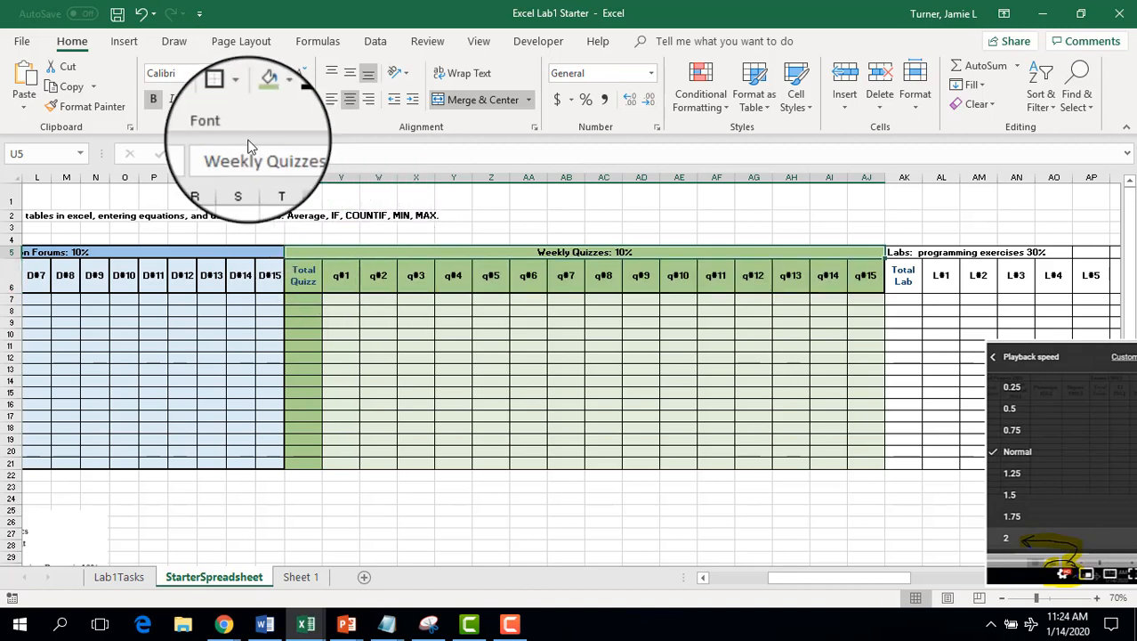
{"action": "left_click", "coordinate": [299, 279]}
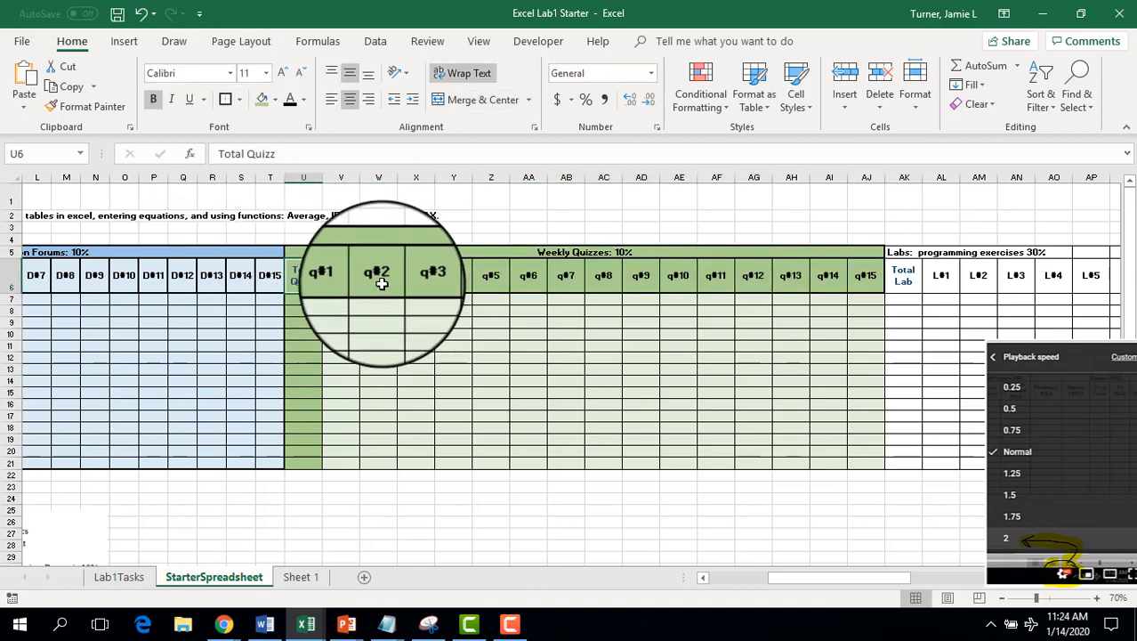
{"action": "left_click", "coordinate": [380, 281], "text": "ctrl"}
{"action": "left_click", "coordinate": [452, 279], "text": "ctrl"}
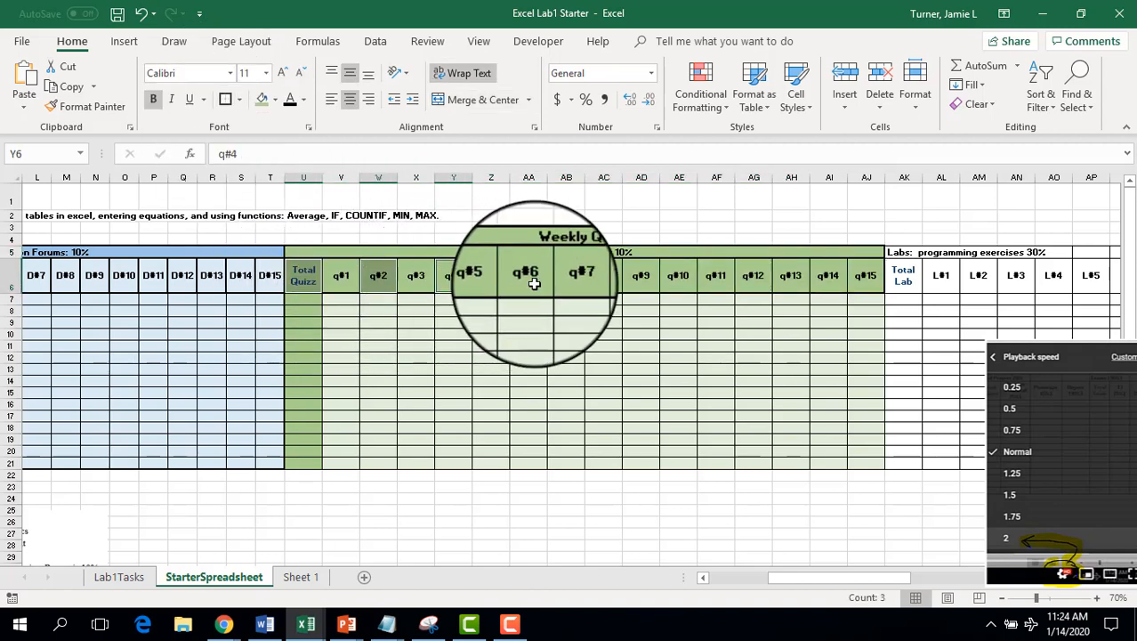
{"action": "left_click", "coordinate": [530, 278], "text": "ctrl"}
{"action": "left_click", "coordinate": [609, 277], "text": "ctrl"}
{"action": "left_click", "coordinate": [679, 278], "text": "ctrl"}
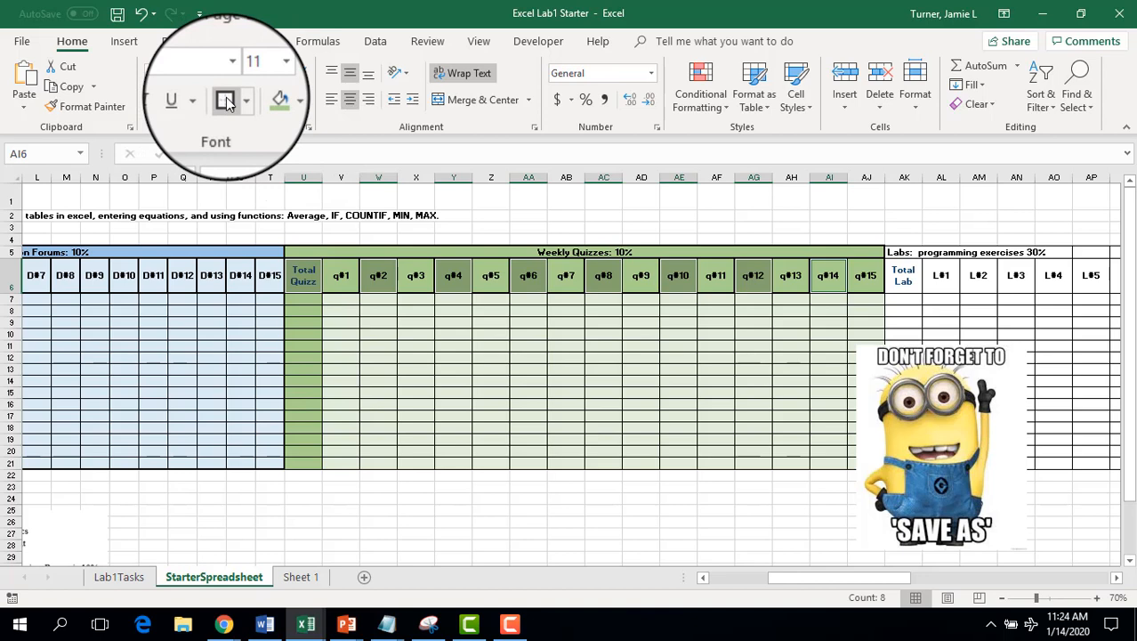
{"action": "left_click", "coordinate": [365, 357]}
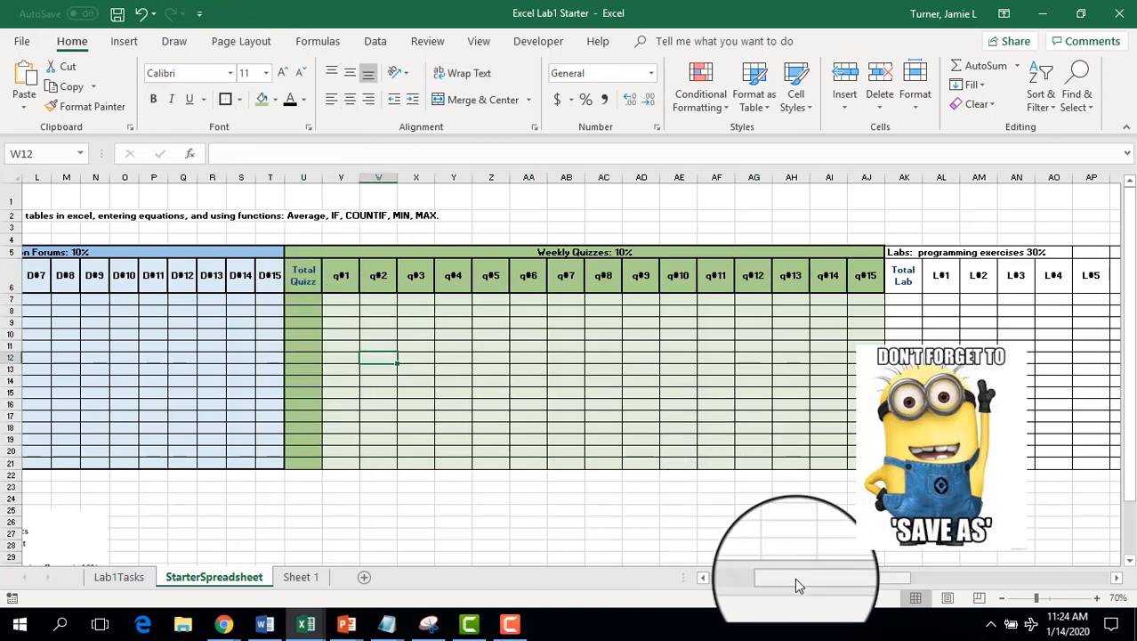
- Merge and center the "Labs: programming exercises 30%" title across AK5:AZ5
{"action": "left_click_drag", "start_coordinate": [796, 578], "coordinate": [905, 576]}
{"action": "left_click_drag", "start_coordinate": [255, 250], "coordinate": [794, 253]}
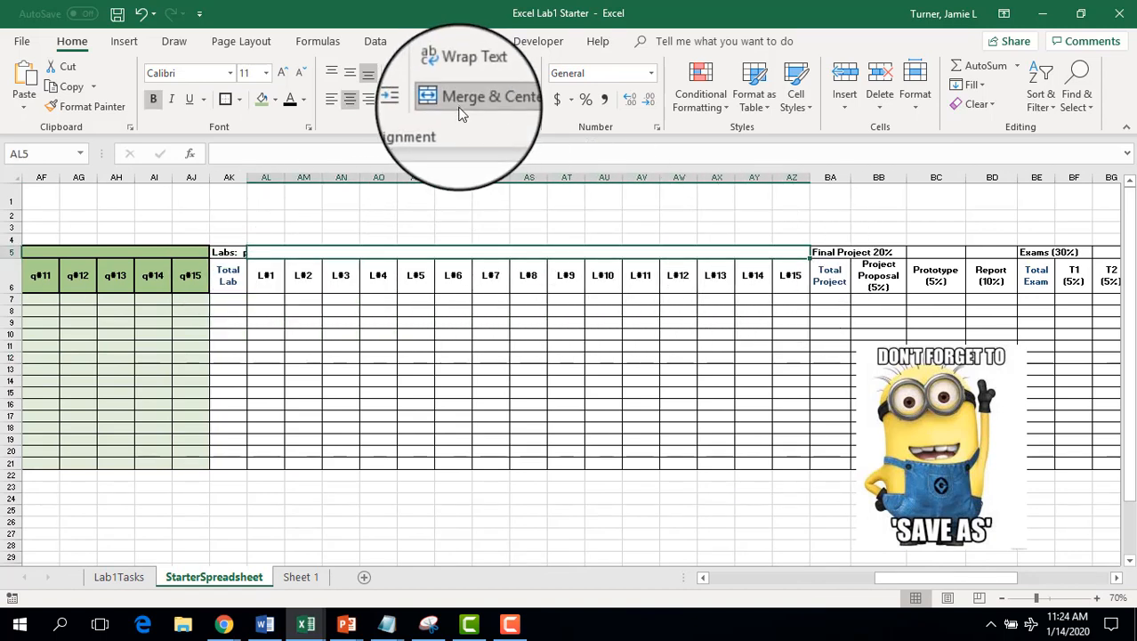
{"action": "left_click_drag", "start_coordinate": [228, 251], "coordinate": [792, 252]}
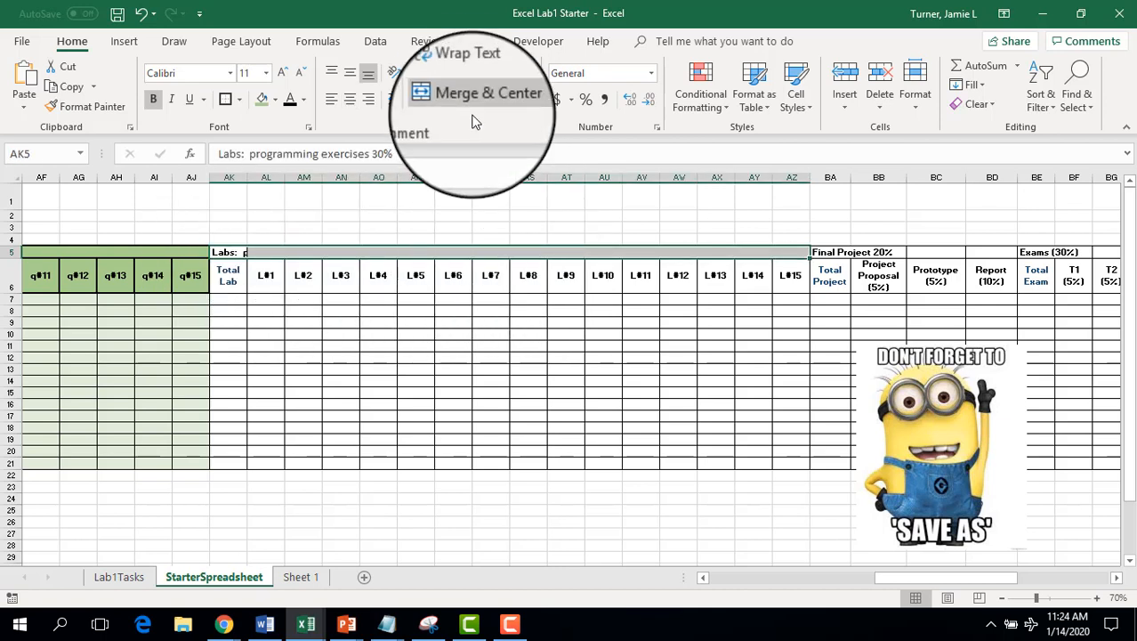
{"action": "left_click", "coordinate": [472, 105]}
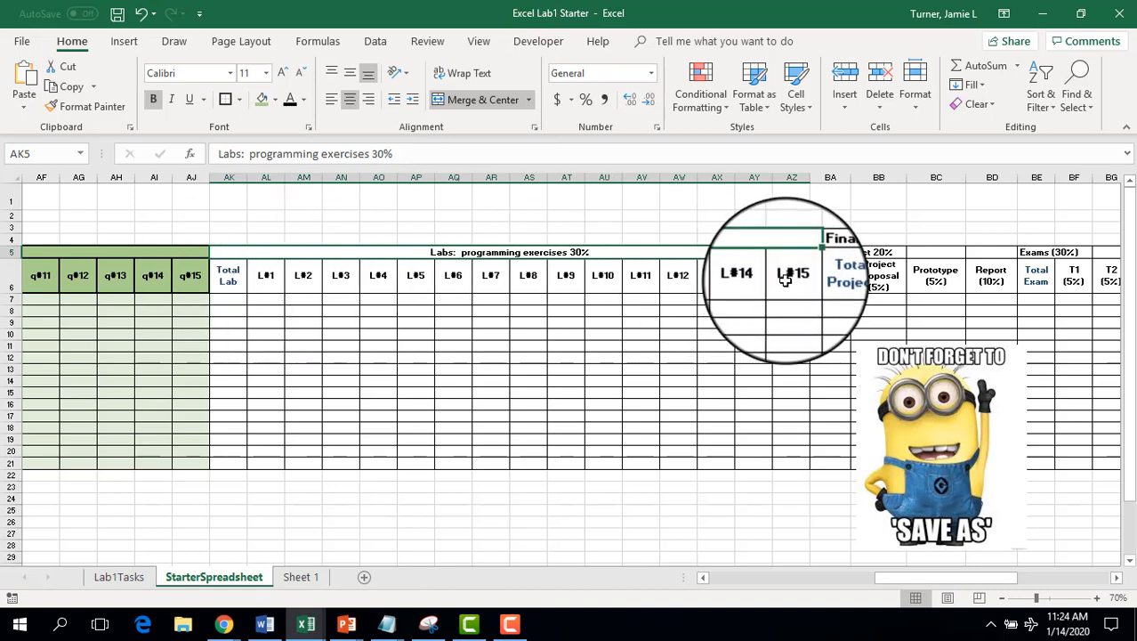
- Fill the Labs title, its row 6 headings and the Total Lab column with medium orange, and the score cells AL7:AZ21 with a lighter orange
{"action": "left_click_drag", "start_coordinate": [786, 280], "coordinate": [232, 471]}
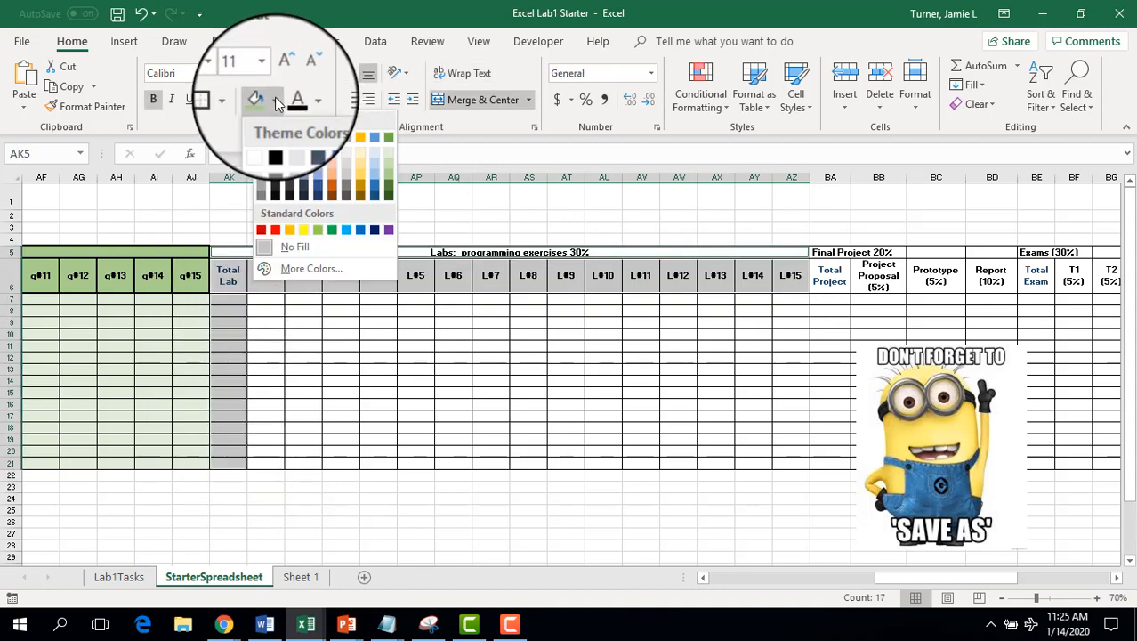
{"action": "left_click", "coordinate": [332, 179]}
{"action": "left_click_drag", "start_coordinate": [274, 297], "coordinate": [784, 461]}
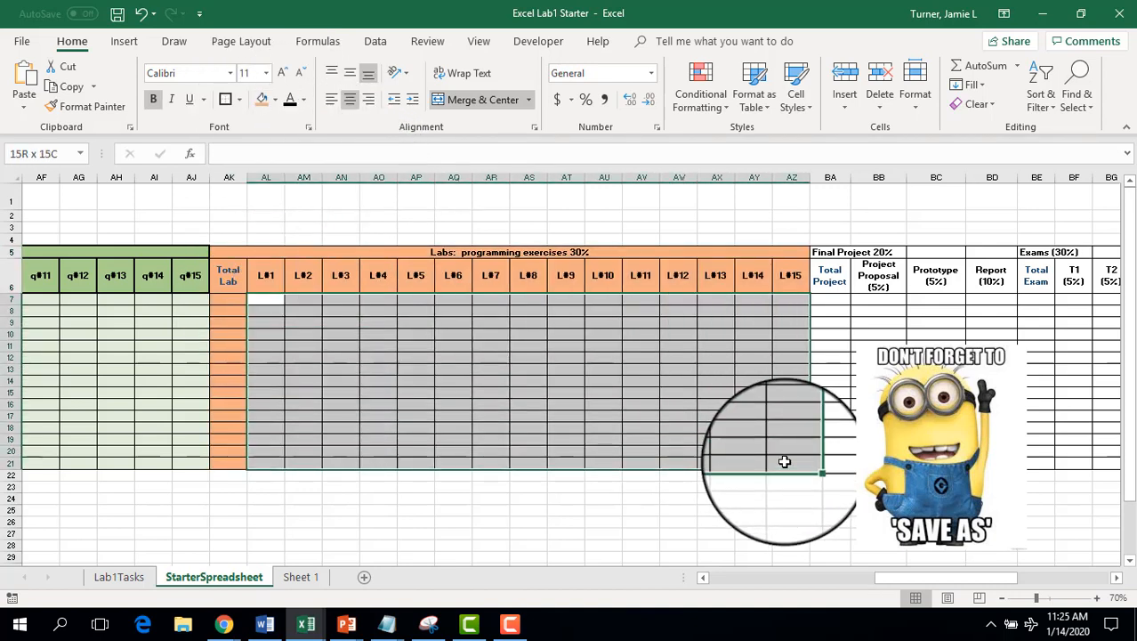
{"action": "left_click", "coordinate": [274, 98]}
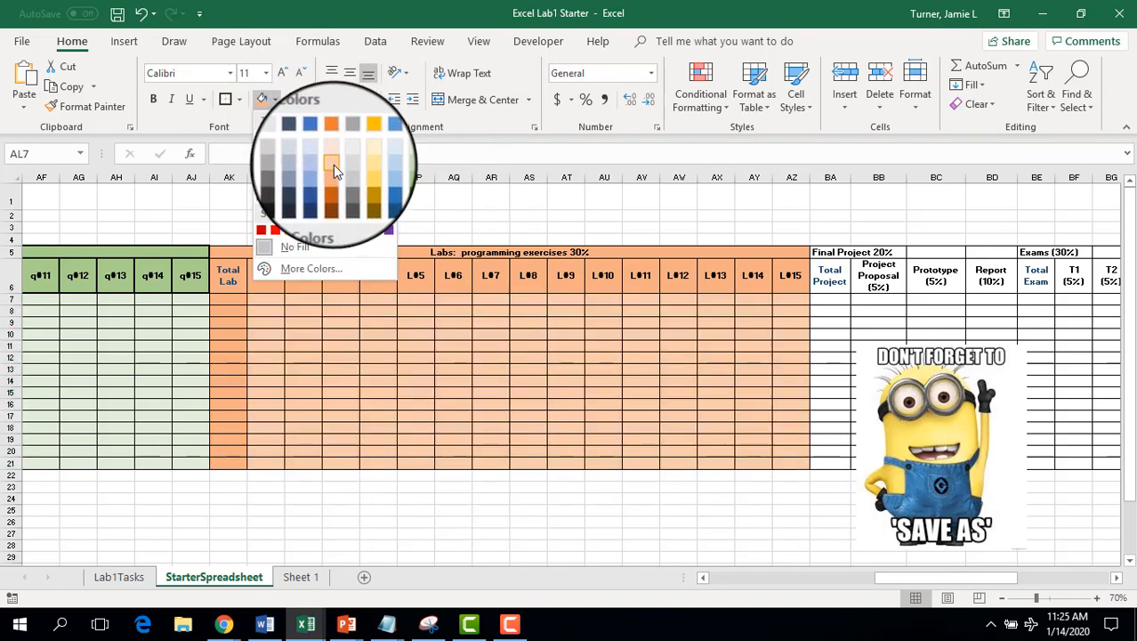
{"action": "left_click", "coordinate": [333, 164]}
- Apply thick outside borders to the Labs title and to every other heading cell in row 6, from AK6 through AY6
{"action": "left_click", "coordinate": [227, 253]}
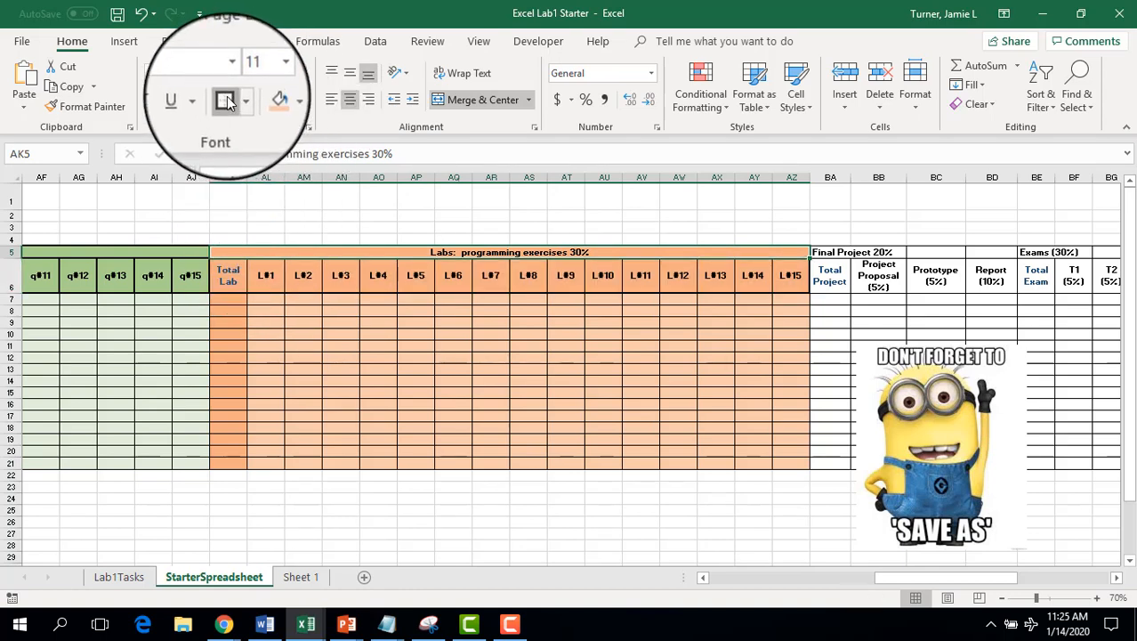
{"action": "left_click", "coordinate": [229, 279]}
{"action": "left_click", "coordinate": [303, 276], "text": "ctrl"}
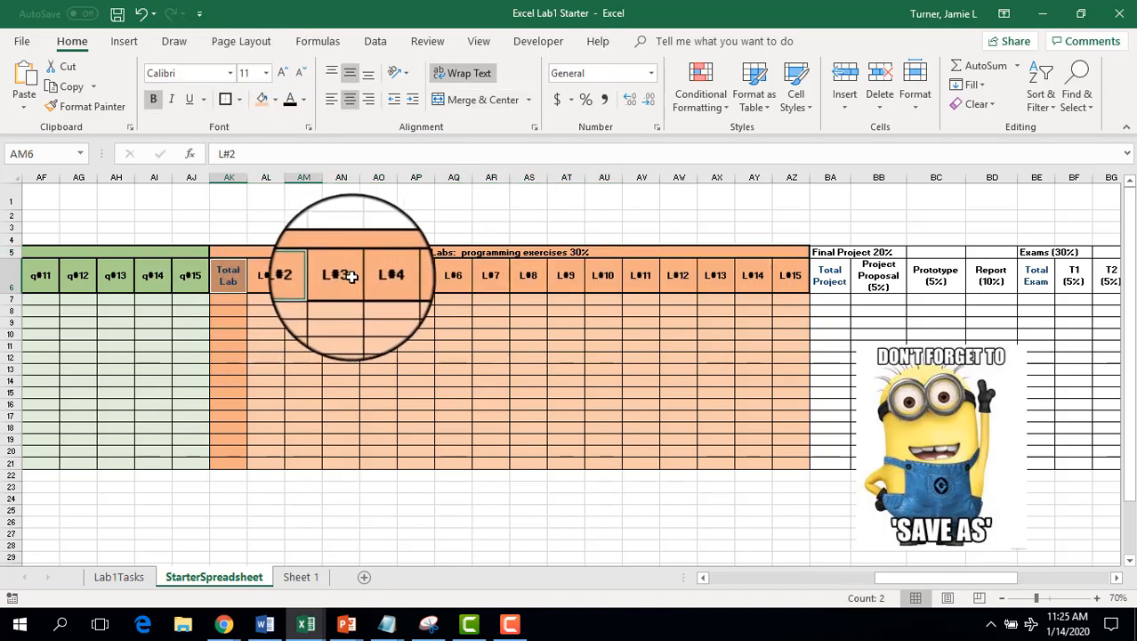
{"action": "left_click", "coordinate": [378, 276], "text": "ctrl"}
{"action": "left_click", "coordinate": [454, 277], "text": "ctrl"}
{"action": "left_click", "coordinate": [528, 277], "text": "ctrl"}
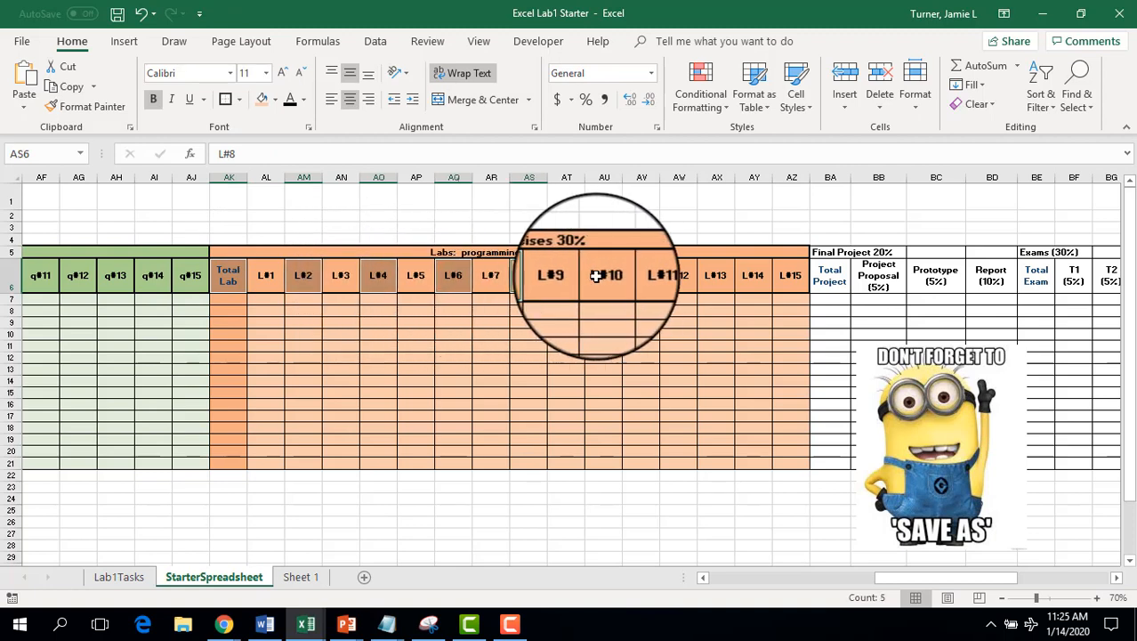
{"action": "left_click", "coordinate": [604, 277], "text": "ctrl"}
{"action": "left_click", "coordinate": [679, 278], "text": "ctrl"}
{"action": "left_click", "coordinate": [753, 278], "text": "ctrl"}
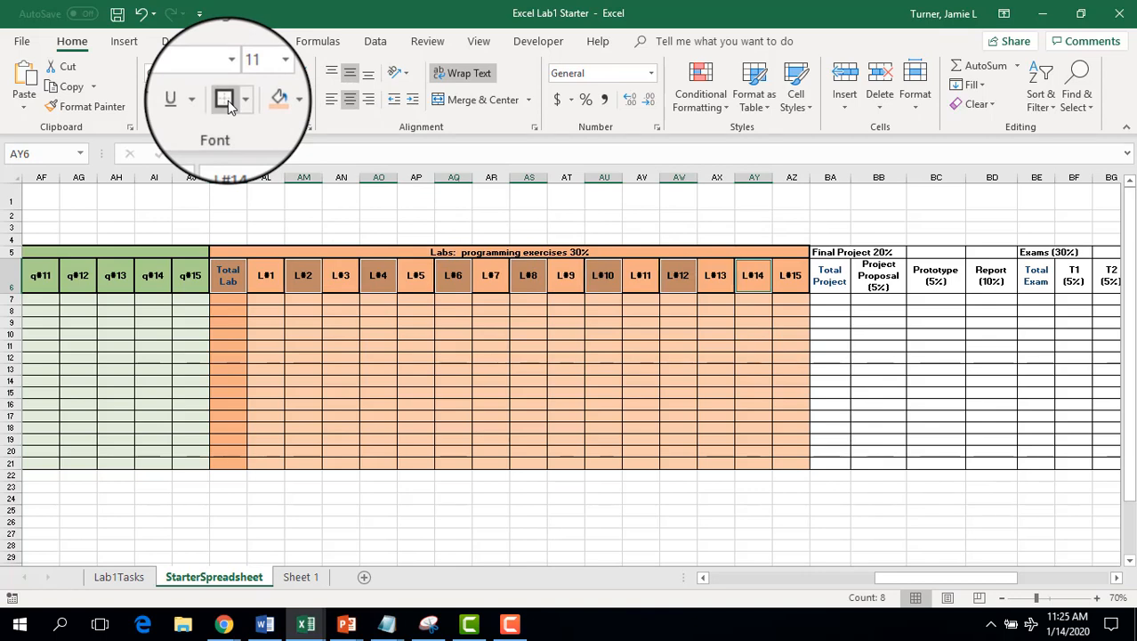
{"action": "left_click", "coordinate": [341, 357]}
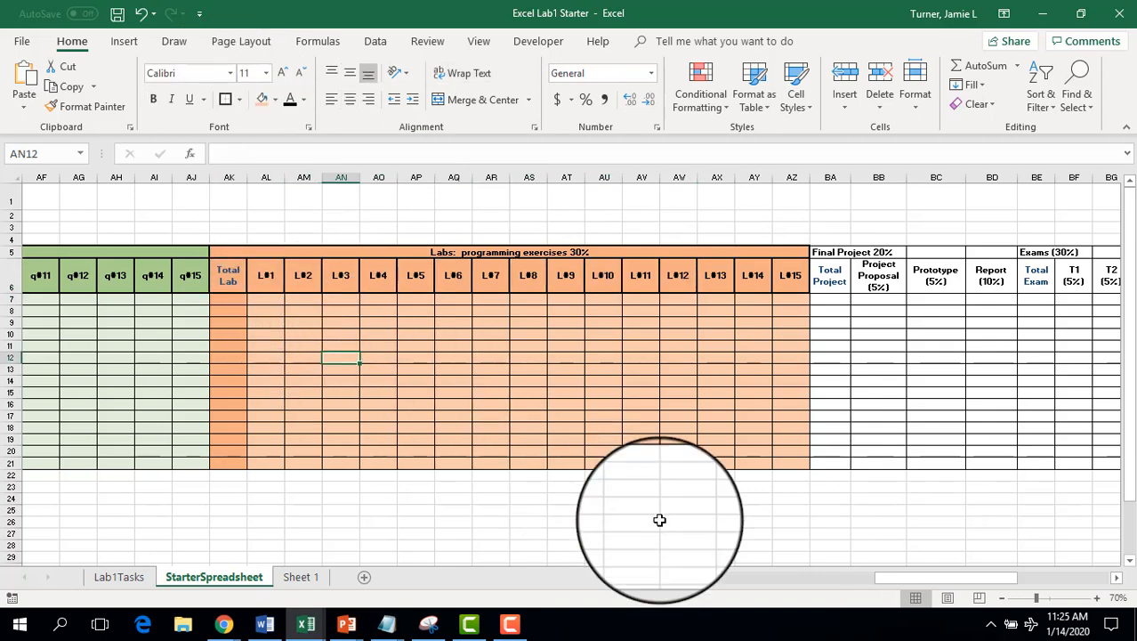
- Merge and center the "Final Project 20%" title across BA5:BD5
{"action": "left_click_drag", "start_coordinate": [889, 575], "coordinate": [972, 575]}
{"action": "left_click_drag", "start_coordinate": [269, 251], "coordinate": [428, 256]}
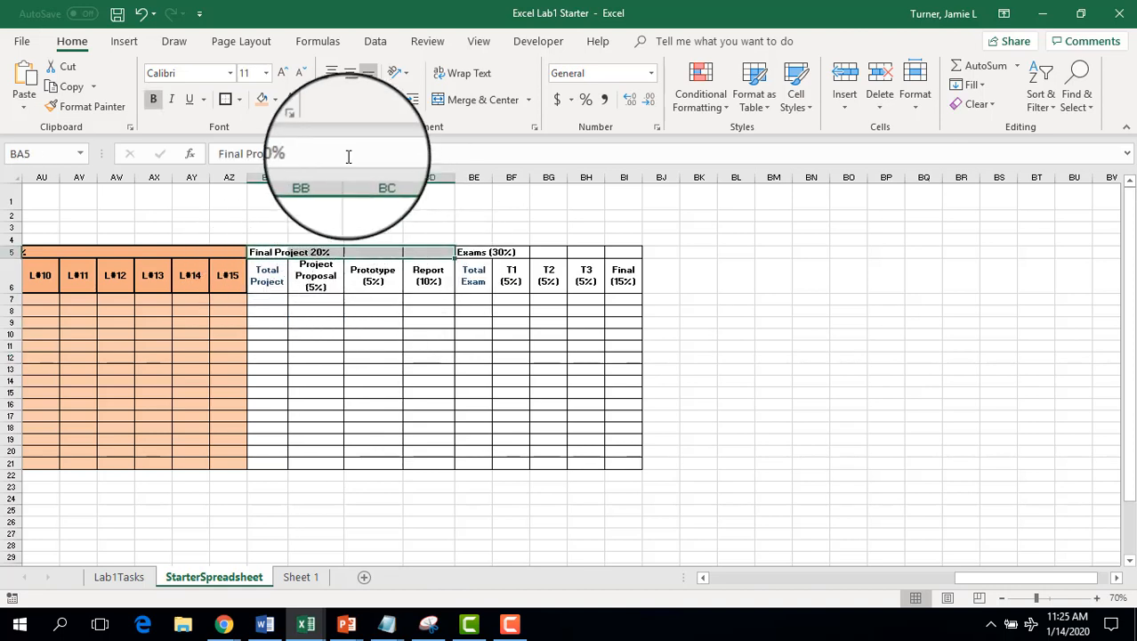
{"action": "left_click", "coordinate": [458, 104]}
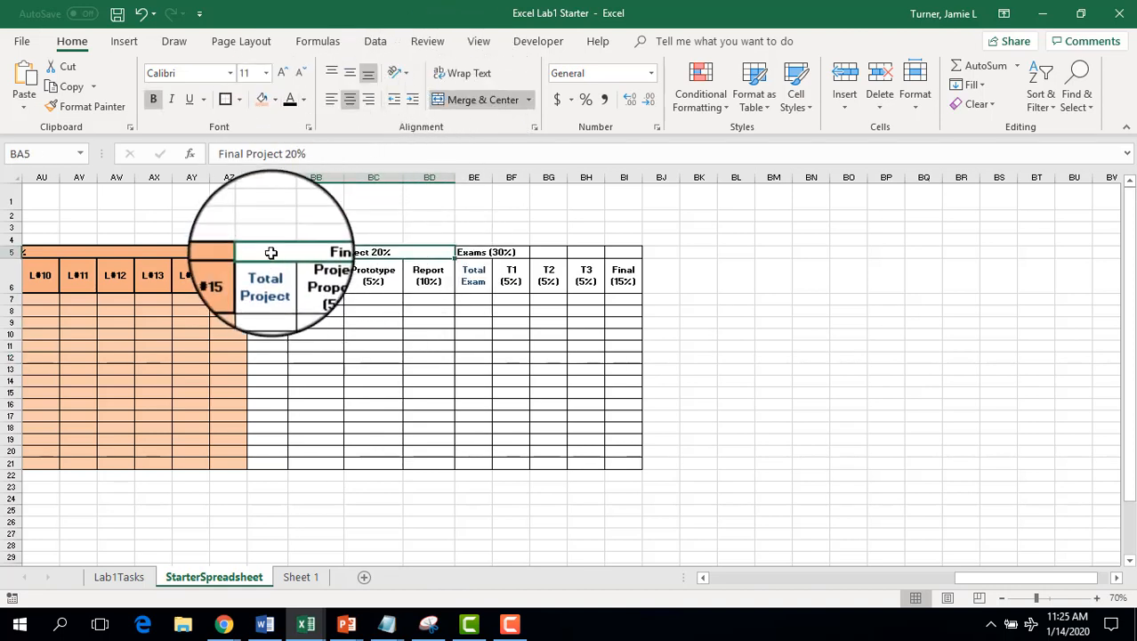
- Fill the Final Project title and headings BA5:BD6 with the accent blue Lighter 40%, and the cells BA7:BD21 with a lighter blue
{"action": "left_click_drag", "start_coordinate": [292, 266], "coordinate": [427, 276]}
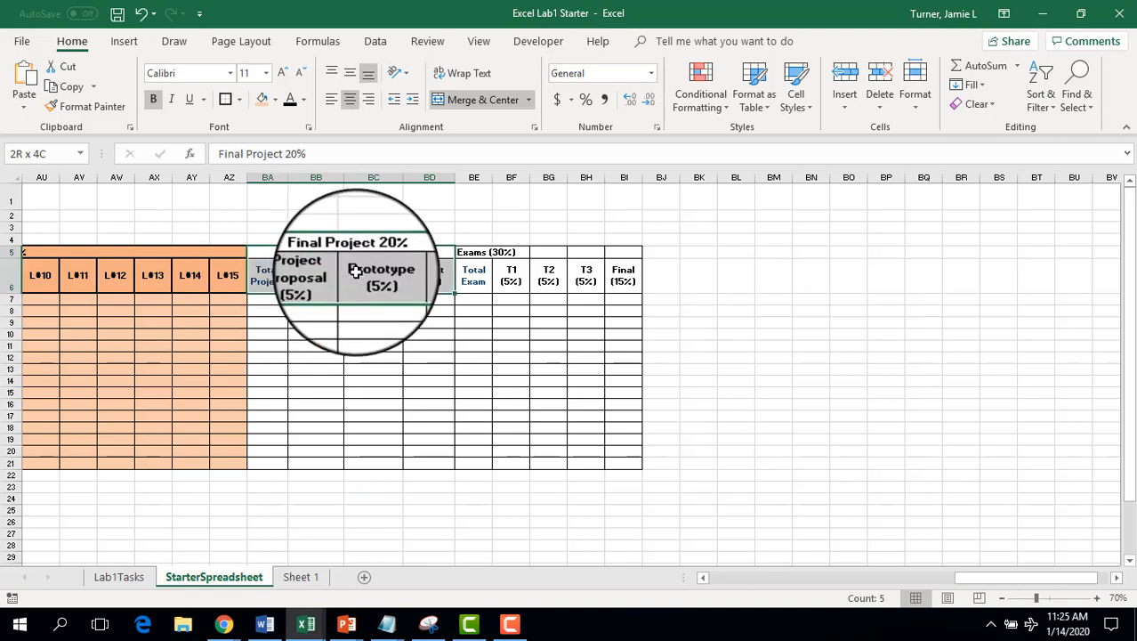
{"action": "left_click", "coordinate": [277, 101]}
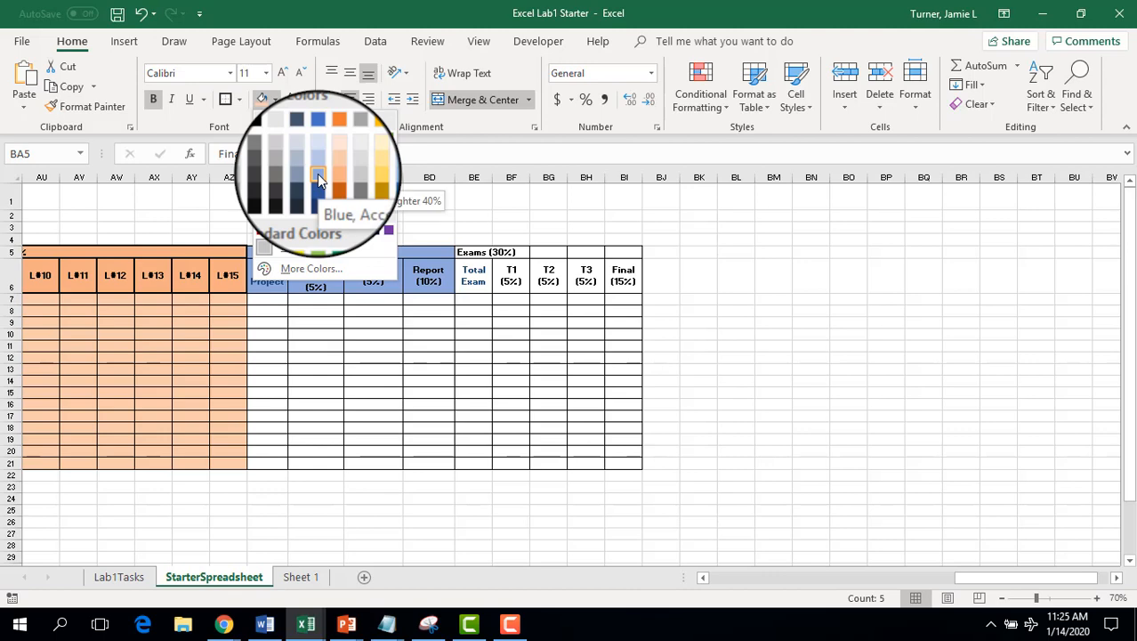
{"action": "left_click", "coordinate": [316, 174]}
{"action": "left_click_drag", "start_coordinate": [276, 302], "coordinate": [432, 459]}
{"action": "left_click", "coordinate": [276, 102]}
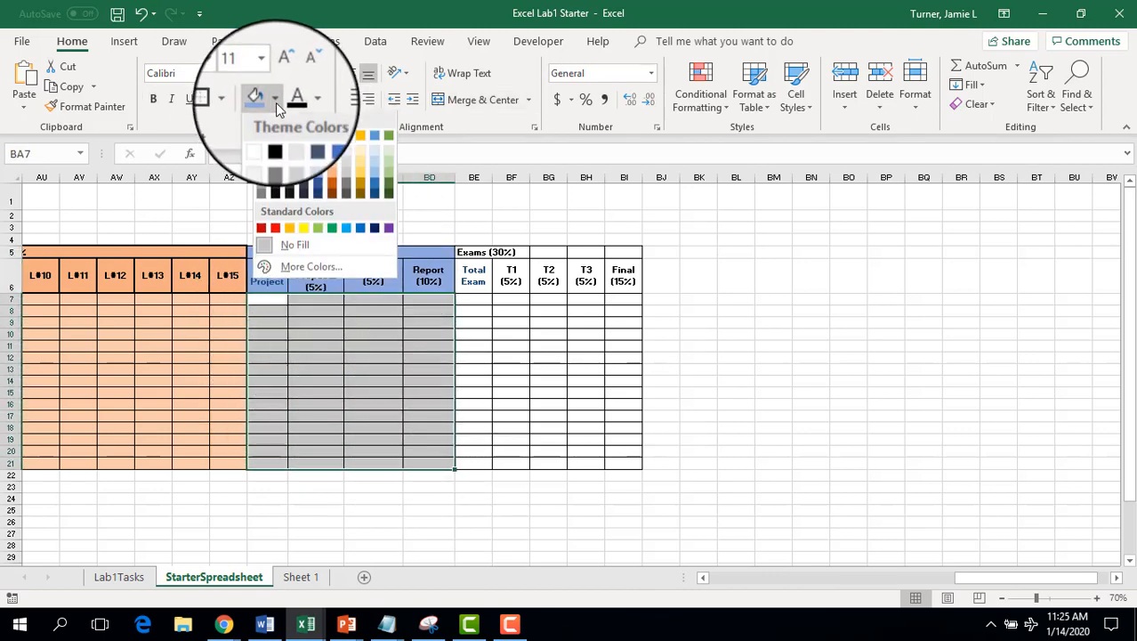
{"action": "left_click", "coordinate": [299, 153]}
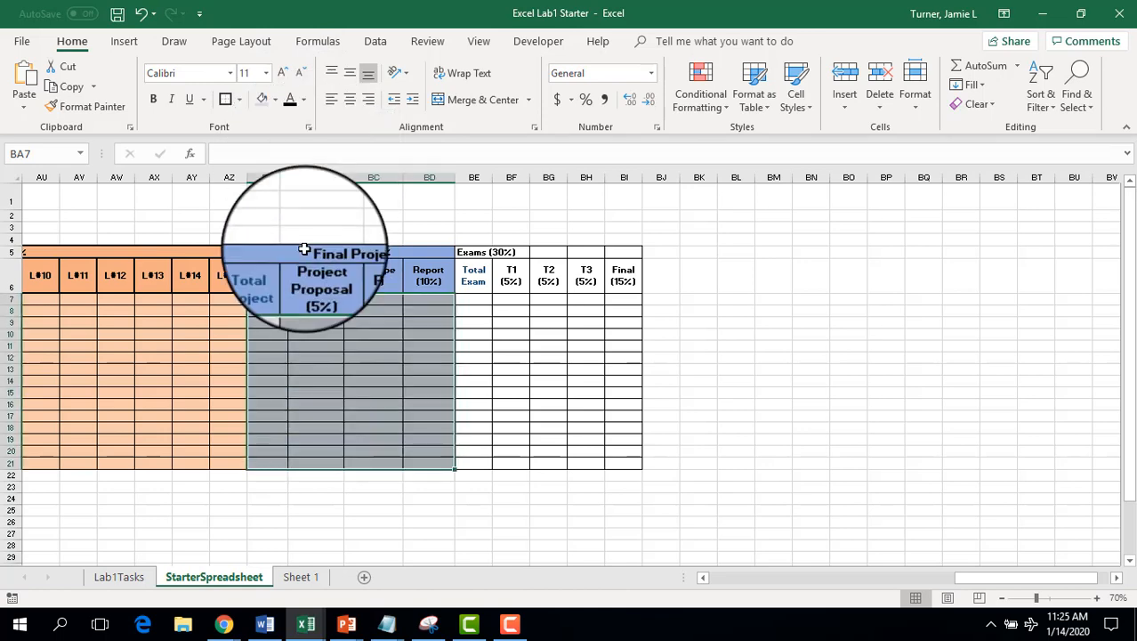
- Apply thick outside borders to the Final Project title and to each of its row 6 headings, BA6 through BD6
{"action": "left_click_drag", "start_coordinate": [292, 250], "coordinate": [294, 264]}
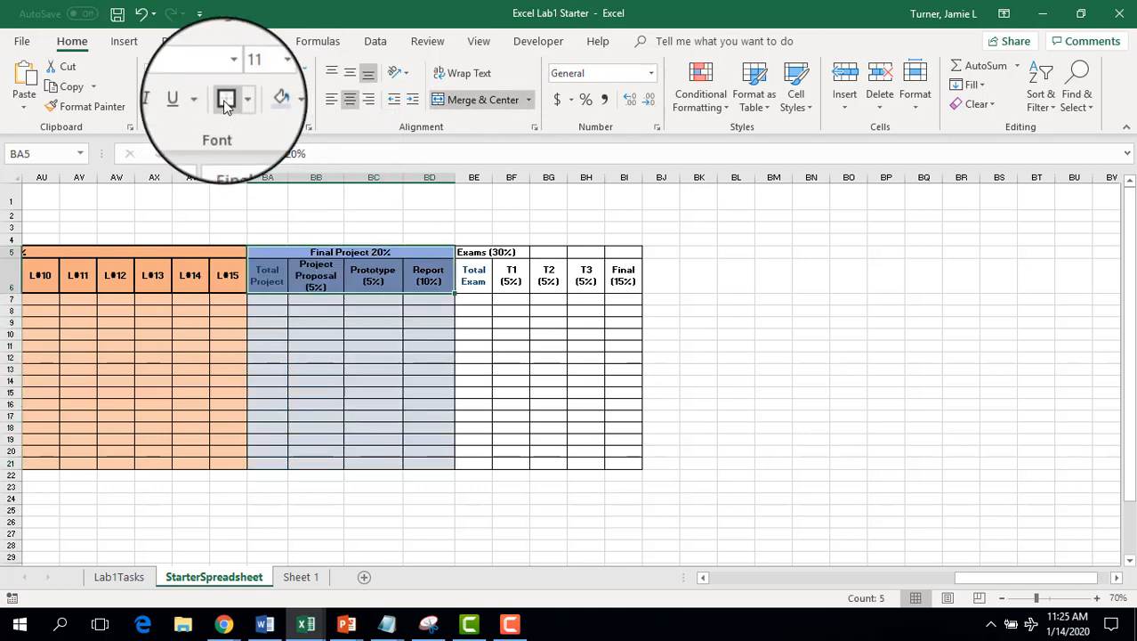
{"action": "left_click", "coordinate": [226, 98]}
{"action": "left_click", "coordinate": [261, 279]}
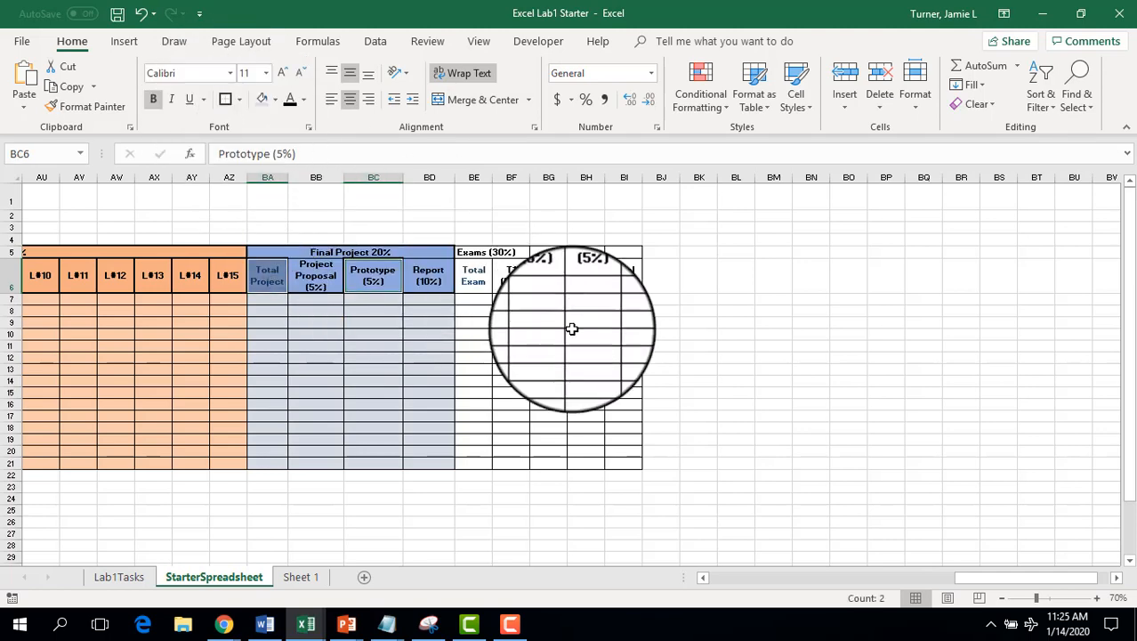
- Merge and center the "Exams (30%)" title across BE5:BI5 and fill the title and headings BE5:BI6 with medium green
{"action": "left_click_drag", "start_coordinate": [485, 253], "coordinate": [598, 257]}
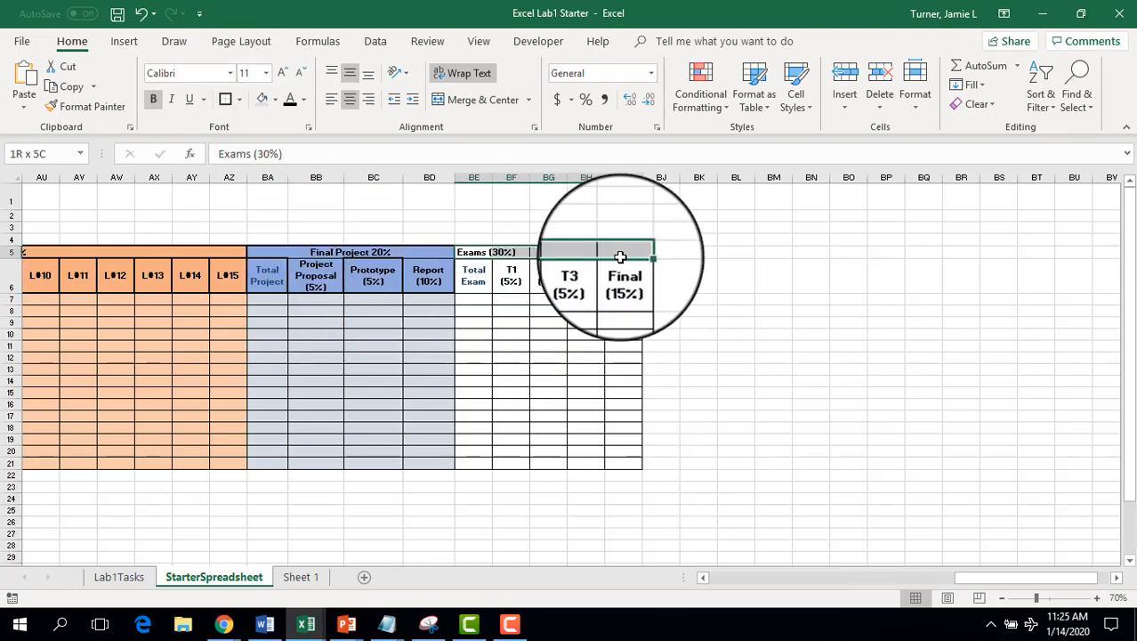
{"action": "left_click", "coordinate": [445, 99]}
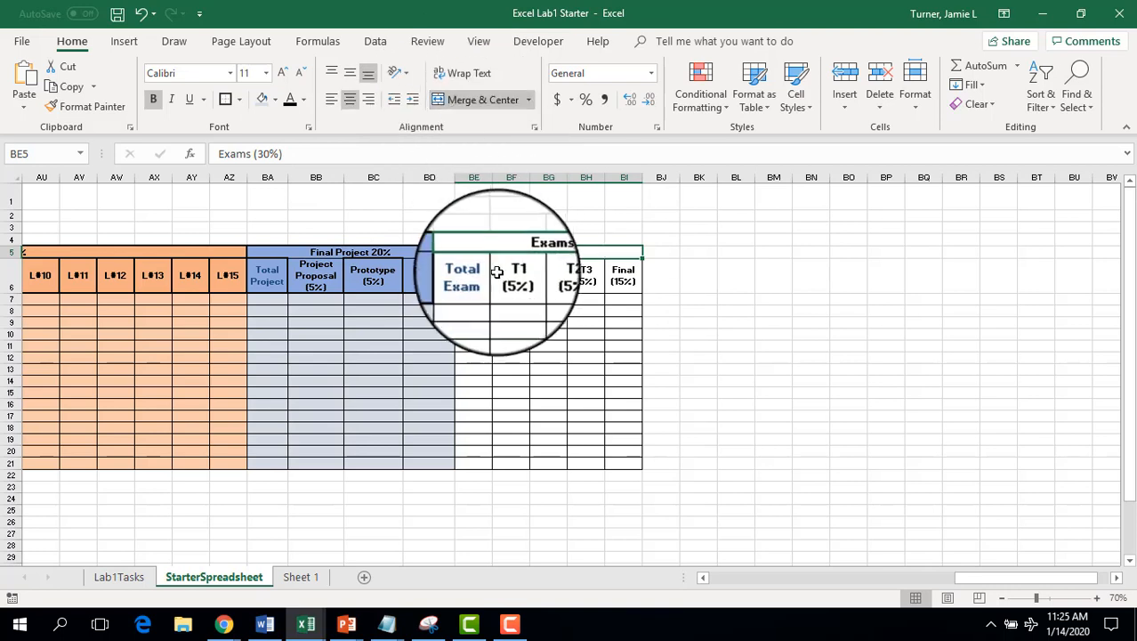
{"action": "left_click_drag", "start_coordinate": [474, 276], "coordinate": [623, 276]}
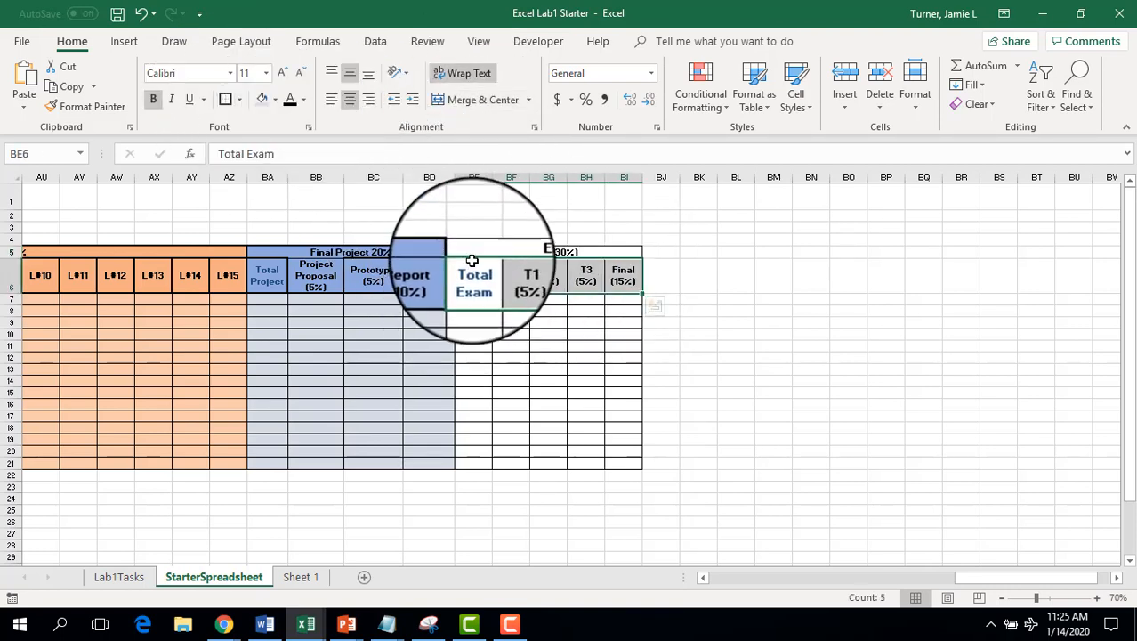
{"action": "left_click_drag", "start_coordinate": [470, 251], "coordinate": [474, 271]}
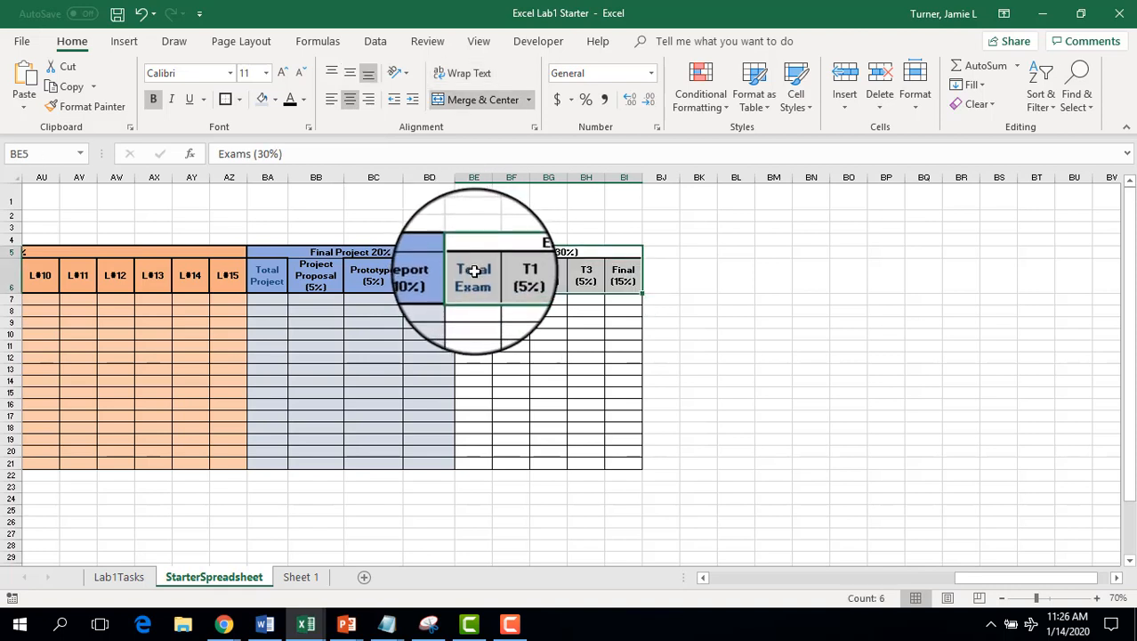
{"action": "left_click", "coordinate": [275, 100]}
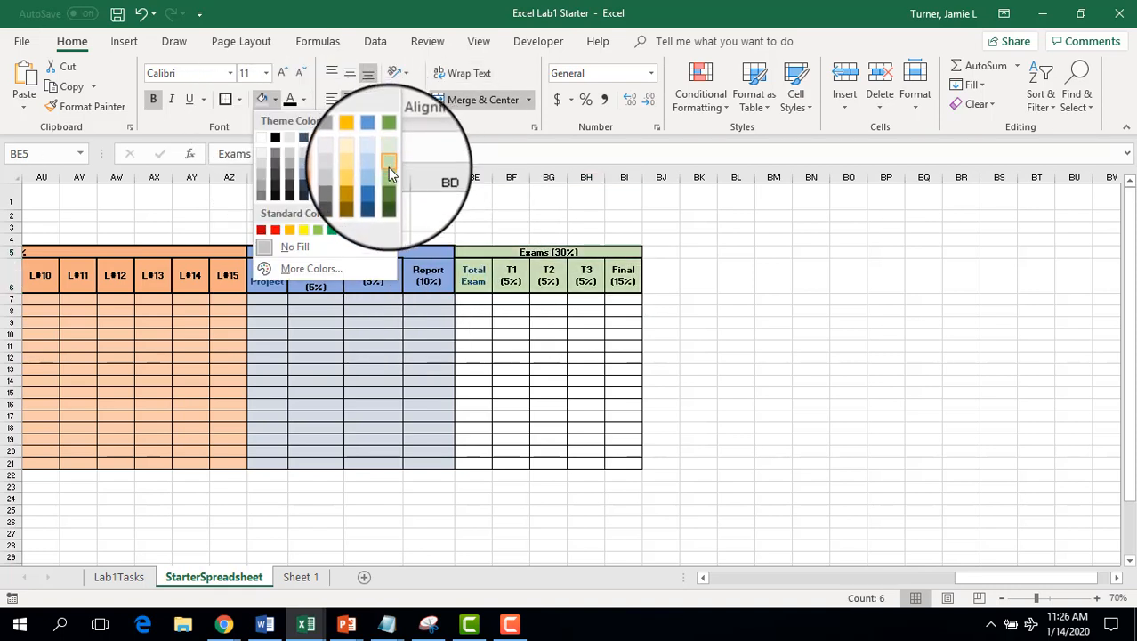
{"action": "left_click", "coordinate": [388, 172]}
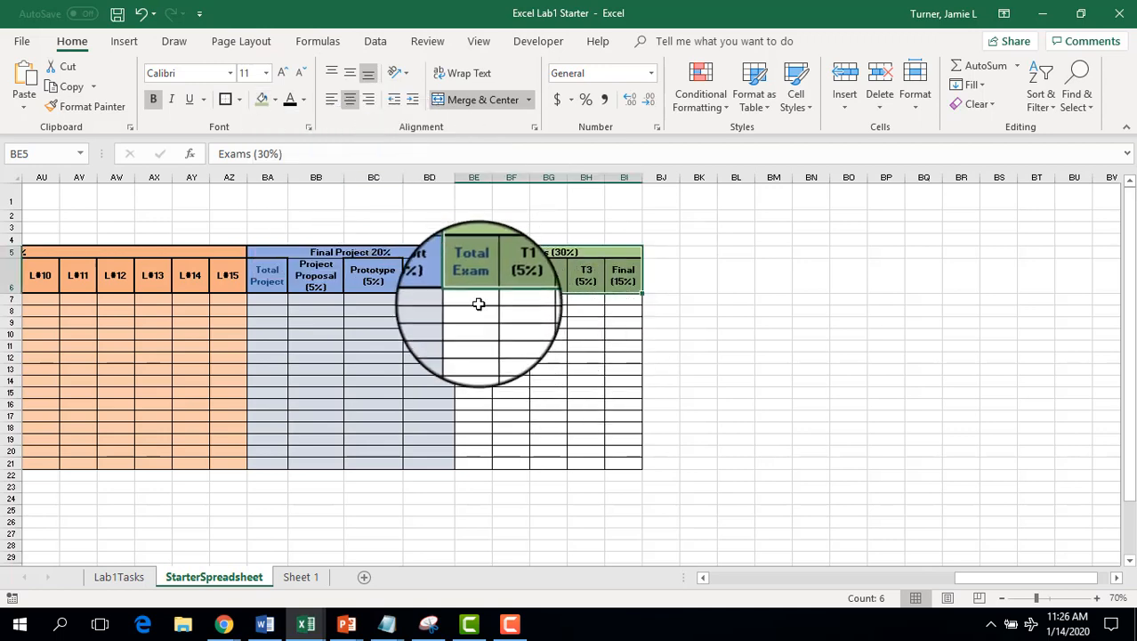
- Fill the exam score cells BE7:BI21 with the lightest green theme color
{"action": "left_click_drag", "start_coordinate": [477, 303], "coordinate": [611, 460]}
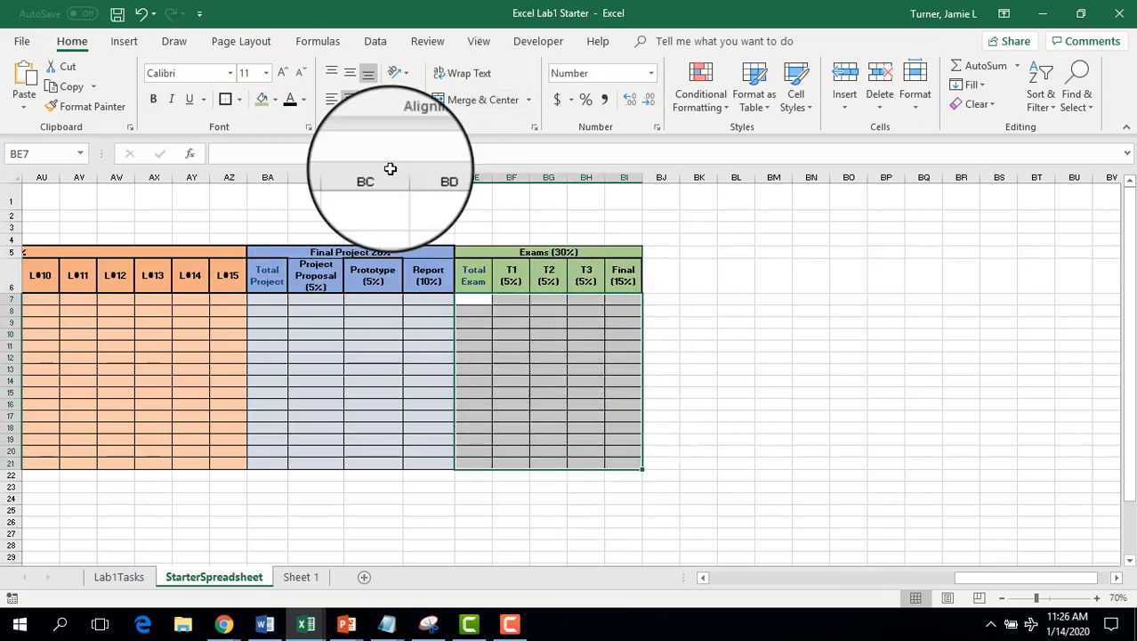
{"action": "left_click", "coordinate": [275, 101]}
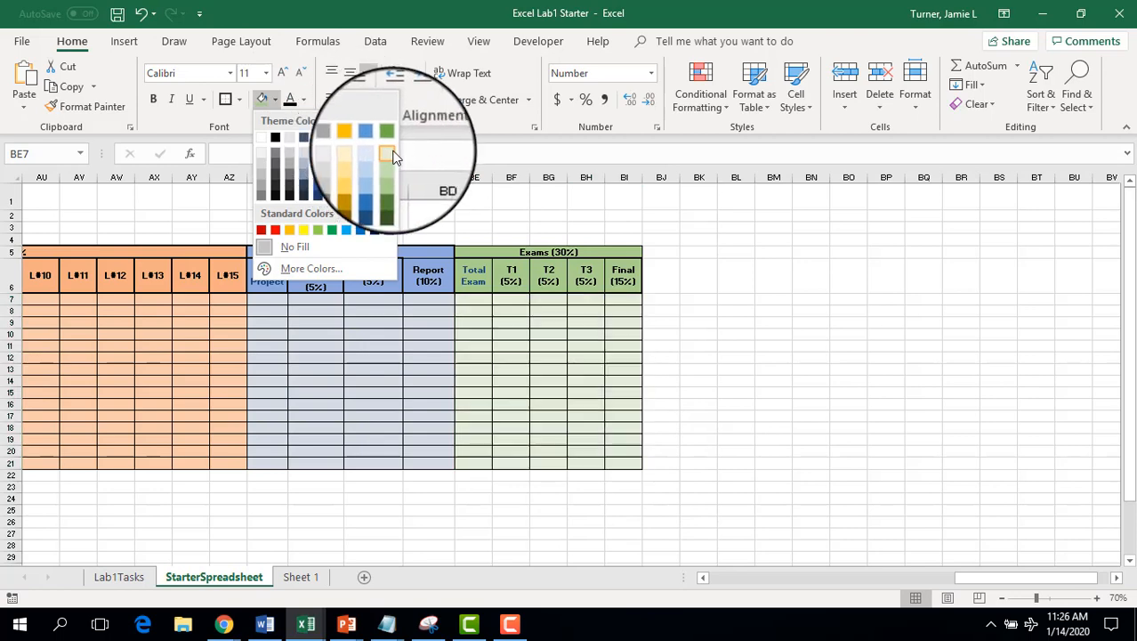
{"action": "left_click", "coordinate": [389, 154]}
{"action": "left_click", "coordinate": [510, 357]}
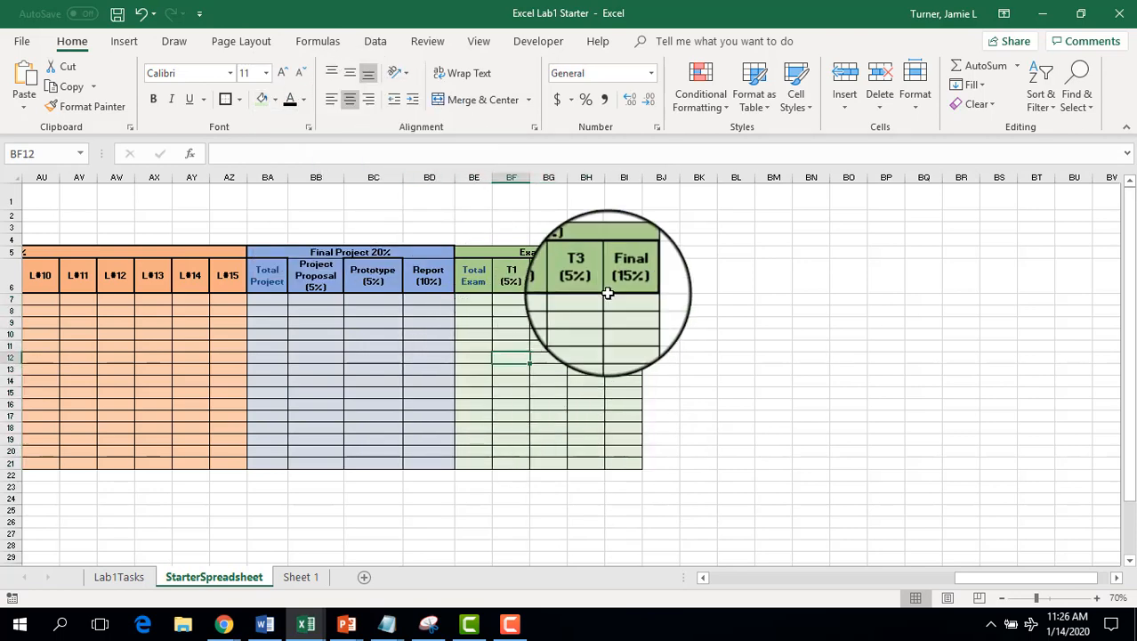
- Apply a thick outside border around the whole grade table, B5:BI21
{"action": "left_click_drag", "start_coordinate": [622, 252], "coordinate": [129, 464]}
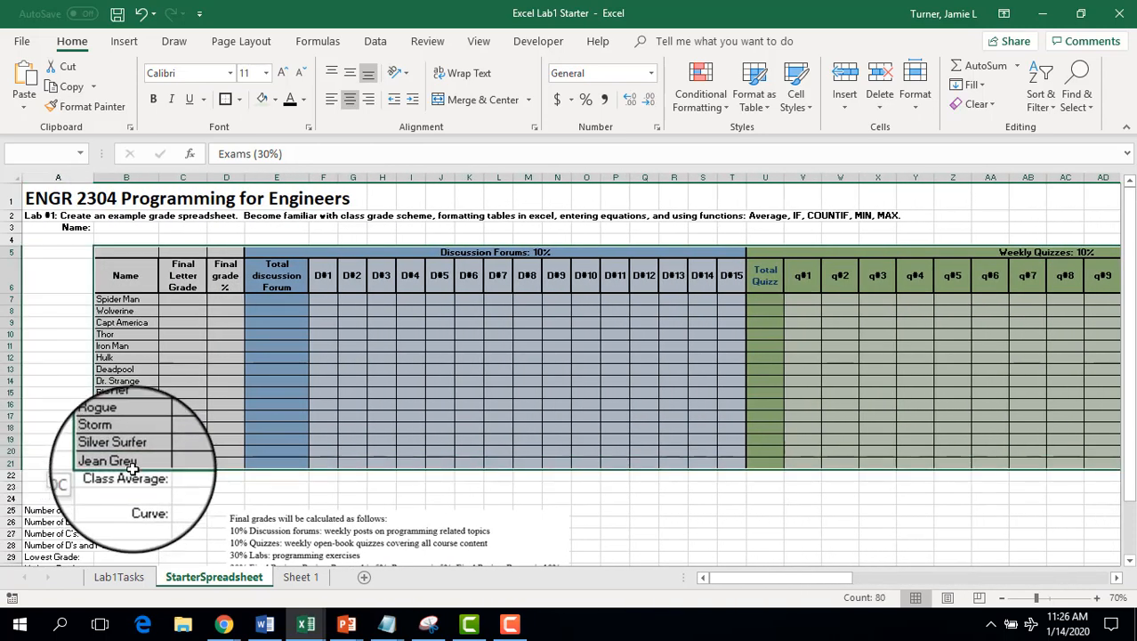
{"action": "left_click", "coordinate": [225, 99]}
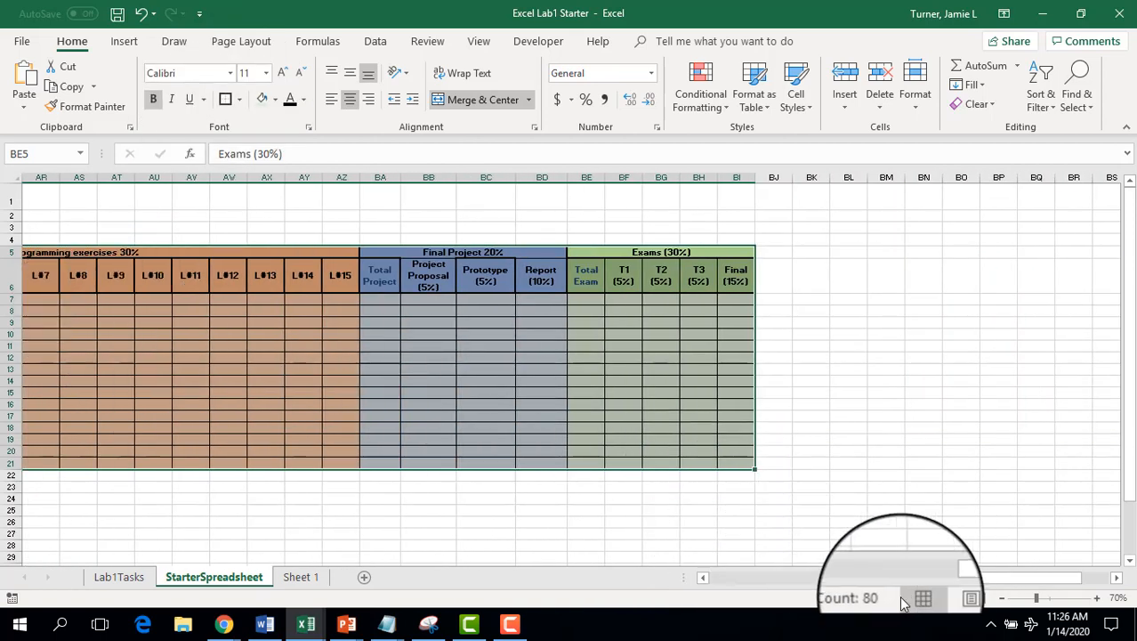
{"action": "left_click_drag", "start_coordinate": [954, 585], "coordinate": [672, 585]}
{"action": "left_click", "coordinate": [233, 524]}
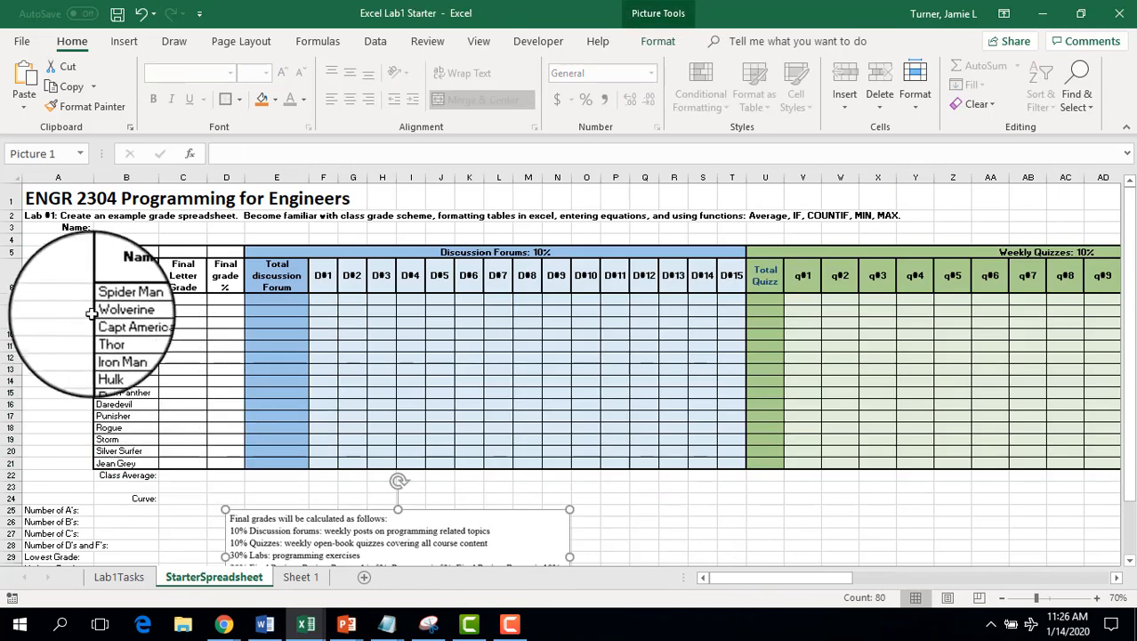
- Number the rows beside the student names from 1 down column A, and insert a blank column before column A
{"action": "left_click", "coordinate": [73, 300]}
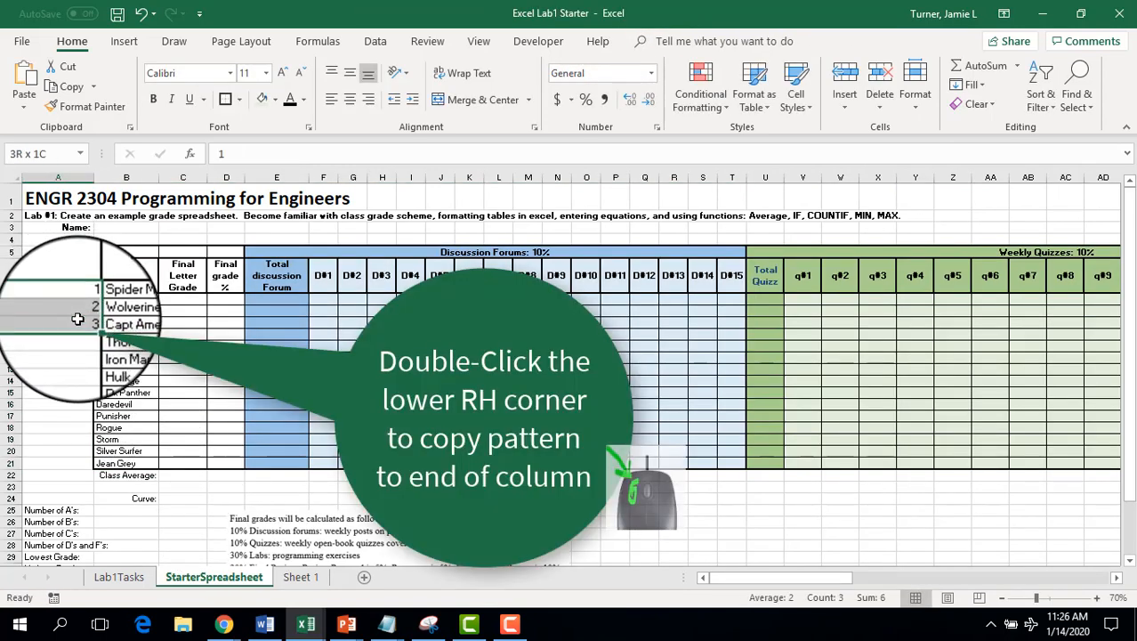
{"action": "double_click", "coordinate": [93, 329]}
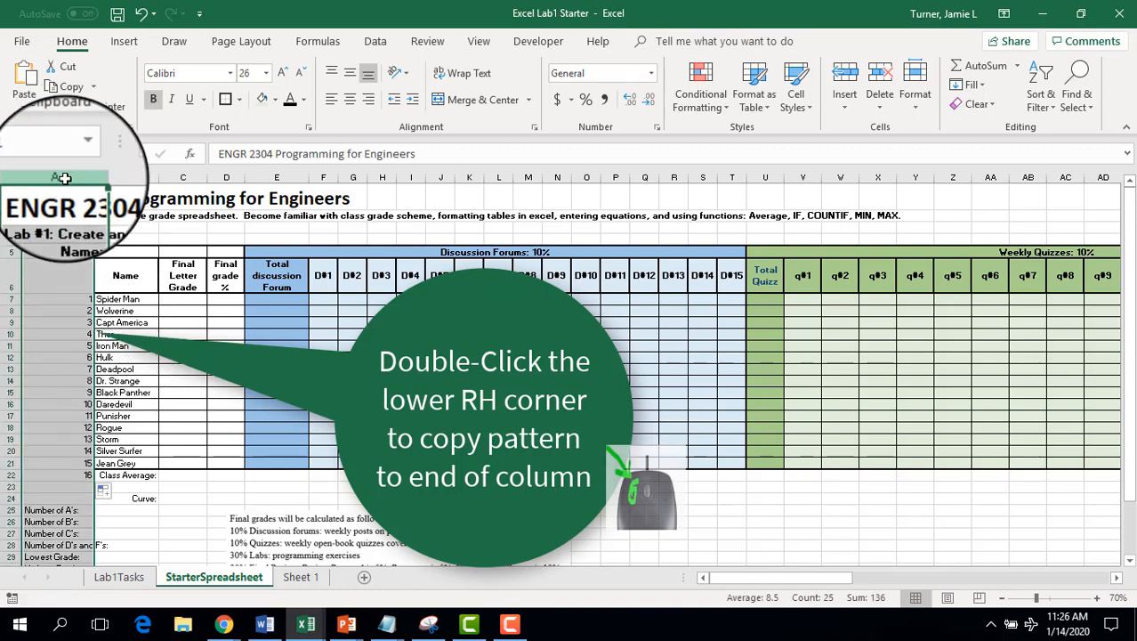
{"action": "left_click", "coordinate": [844, 87]}
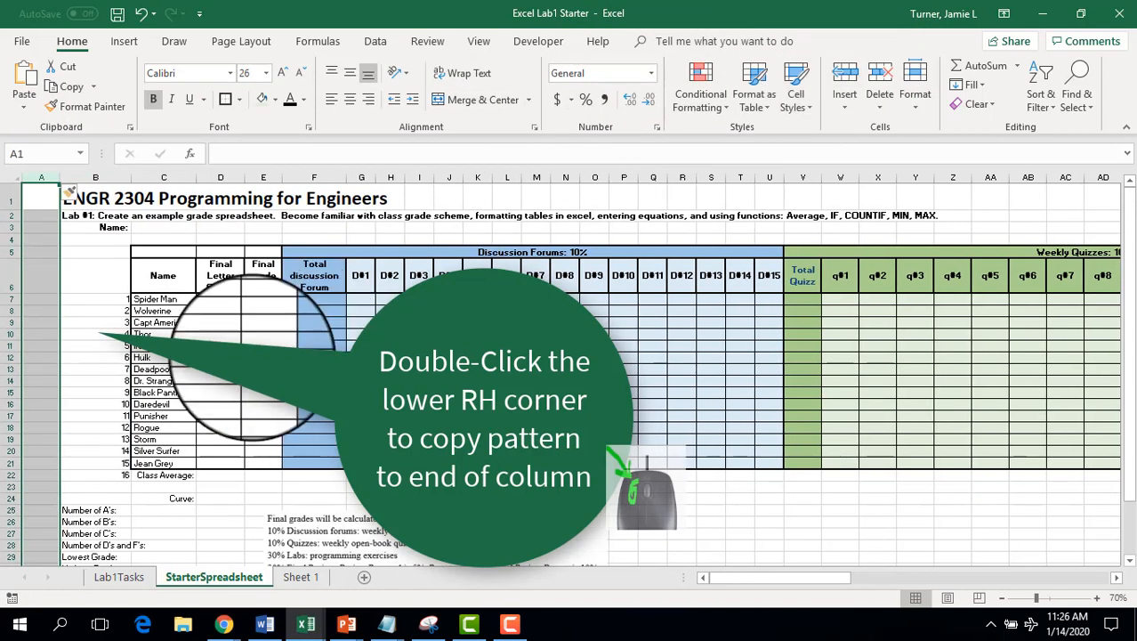
{"action": "left_click", "coordinate": [227, 368]}
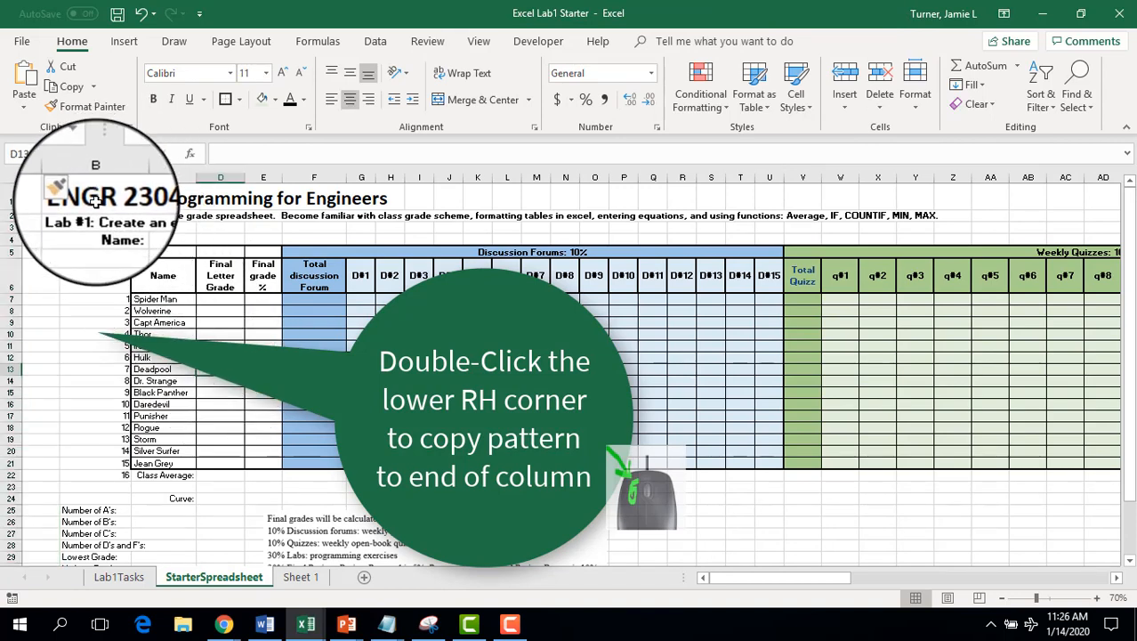
- Move the course title from B1 to A1 and narrow column B to fit the row numbers
{"action": "left_click", "coordinate": [62, 203]}
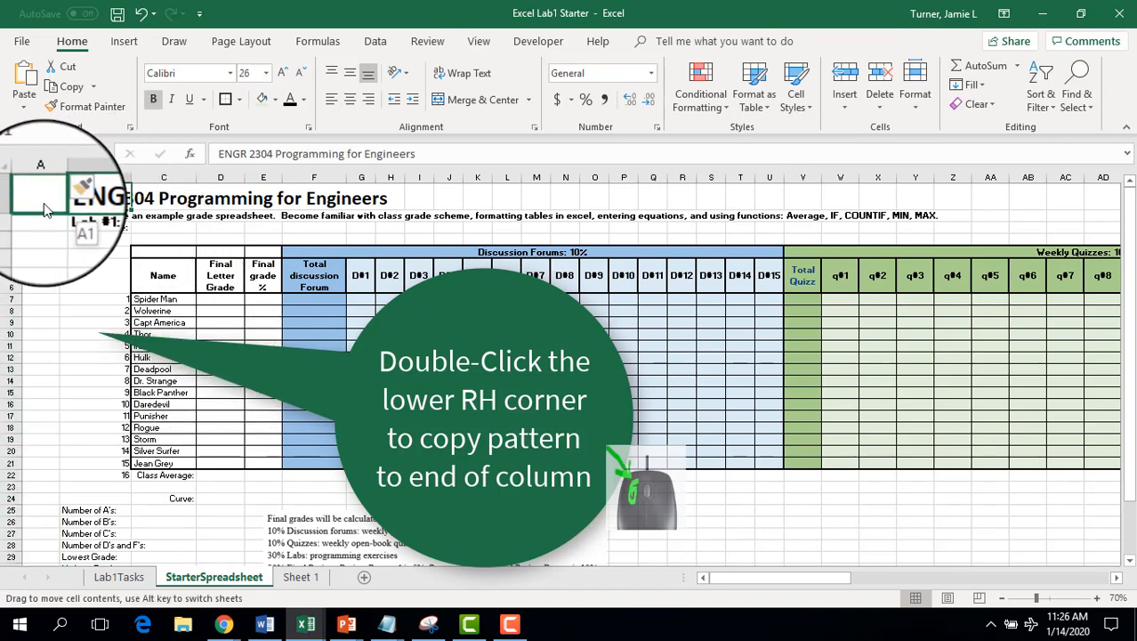
{"action": "left_click_drag", "start_coordinate": [45, 203], "coordinate": [42, 205]}
{"action": "left_click", "coordinate": [82, 266]}
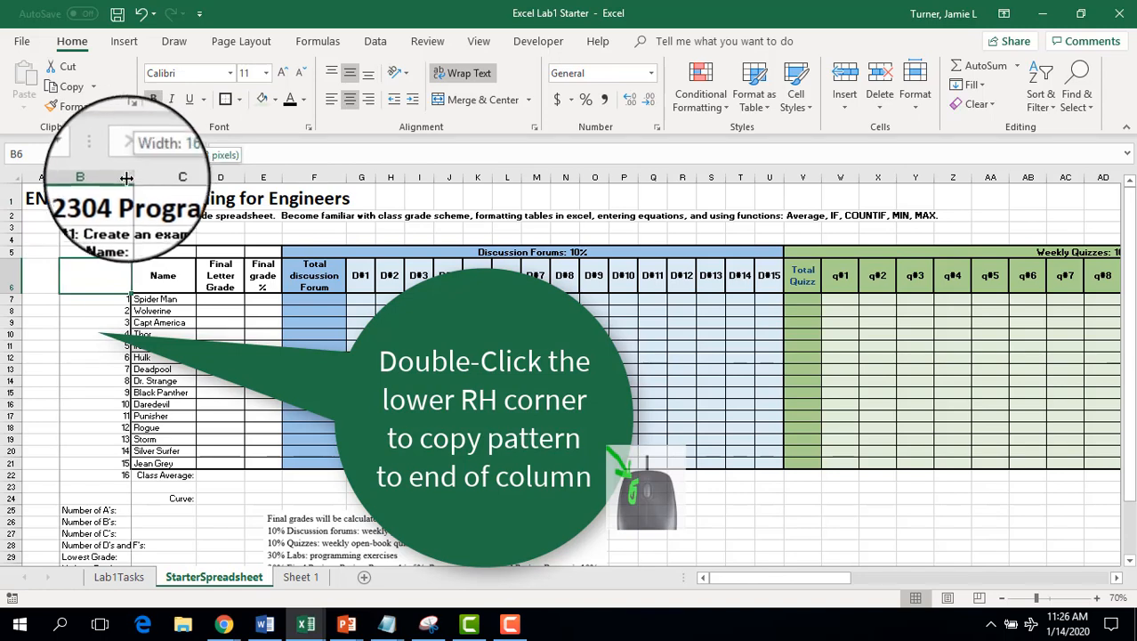
{"action": "left_click_drag", "start_coordinate": [127, 178], "coordinate": [77, 178]}
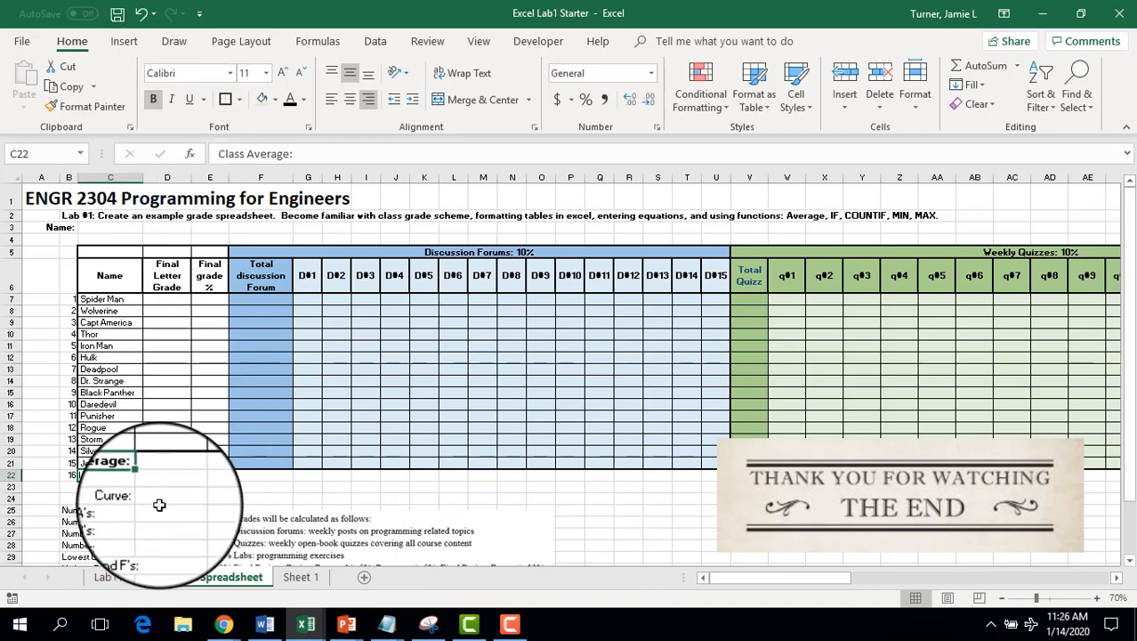
- Right-align the grade statistics labels in B25:B30 and the adjacent empty cells C25:C30
{"action": "scroll", "coordinate": [160, 509], "scroll_direction": "down", "scroll_amount": 1}
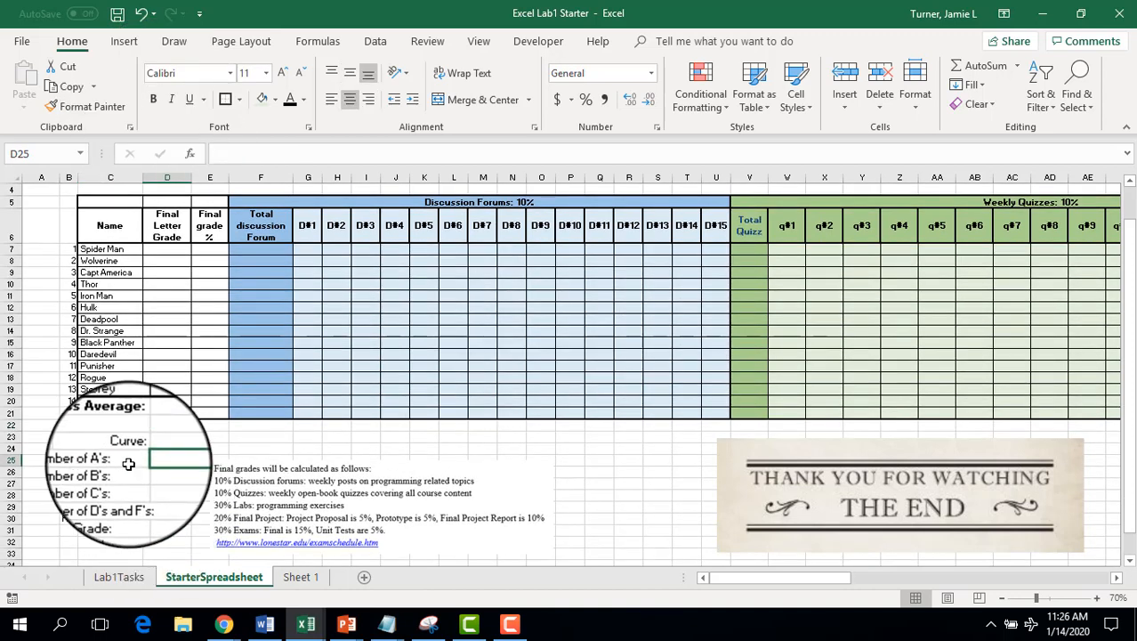
{"action": "left_click_drag", "start_coordinate": [127, 460], "coordinate": [126, 514]}
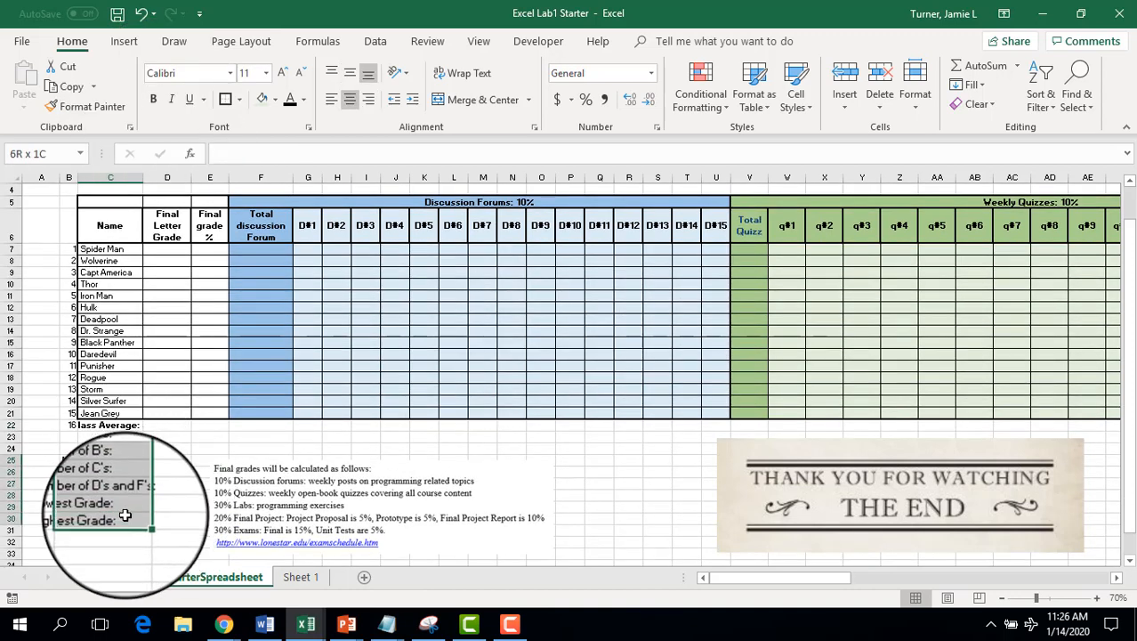
{"action": "left_click", "coordinate": [369, 100]}
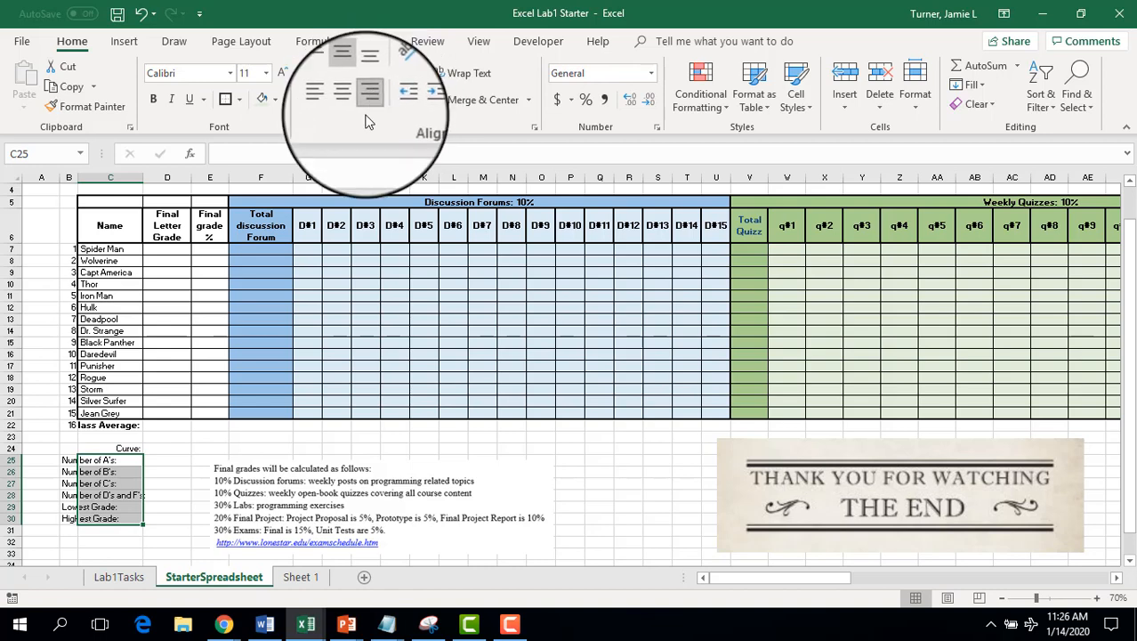
{"action": "left_click", "coordinate": [111, 483]}
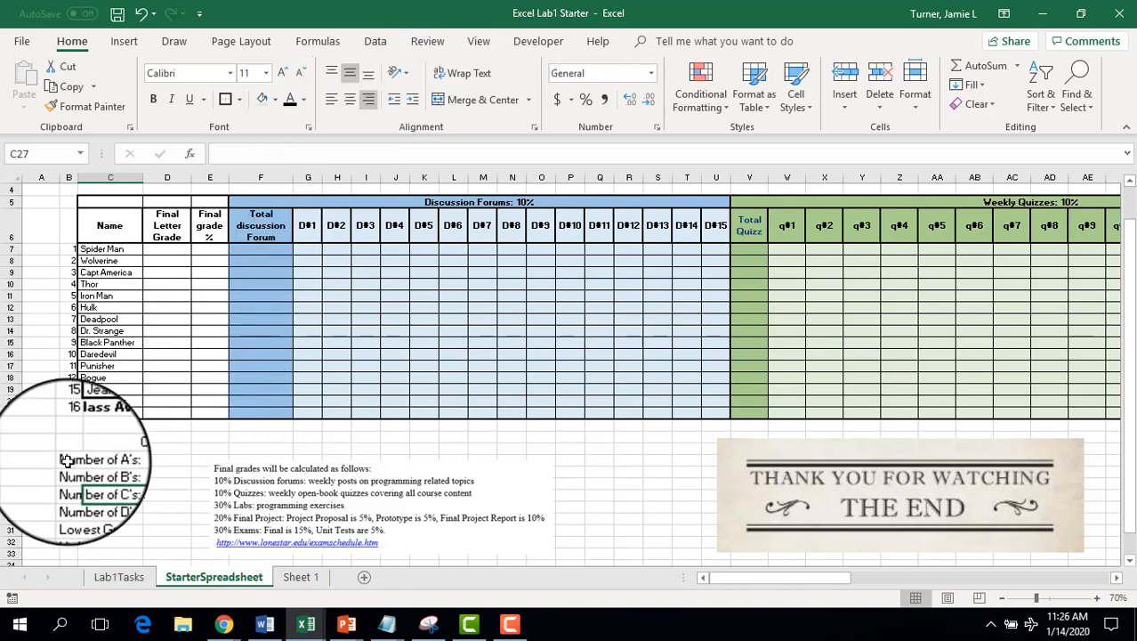
{"action": "left_click_drag", "start_coordinate": [67, 460], "coordinate": [68, 518]}
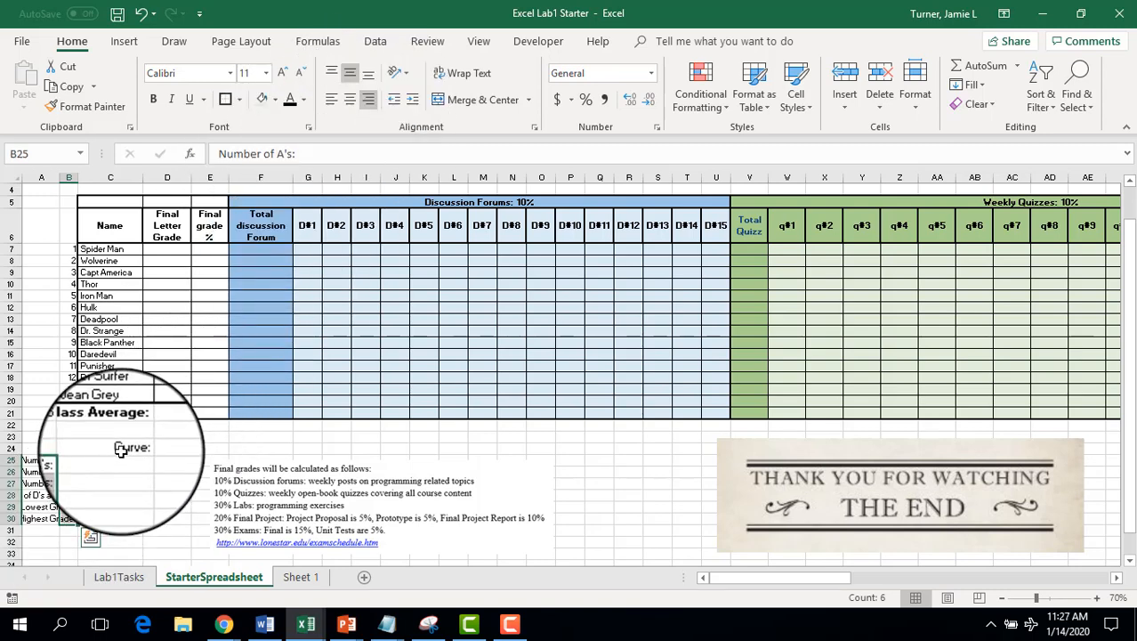
- Move the "Curve:" label to B24 and apply all borders to the statistics cells C25:C30
{"action": "left_click", "coordinate": [119, 447]}
{"action": "left_click_drag", "start_coordinate": [112, 450], "coordinate": [98, 519]}
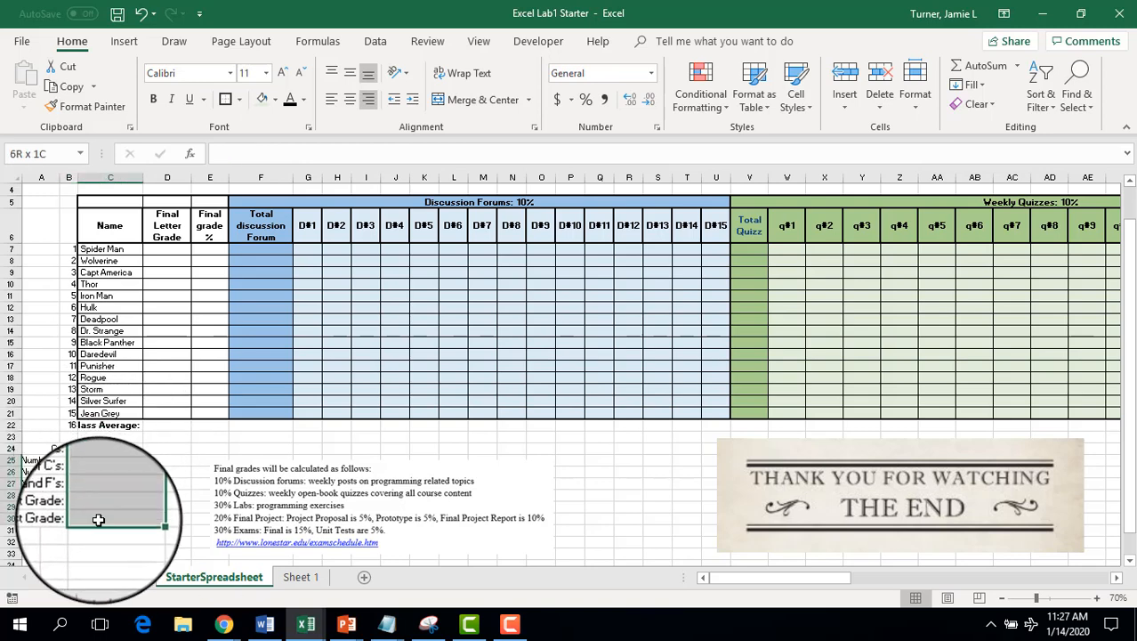
{"action": "left_click", "coordinate": [239, 99]}
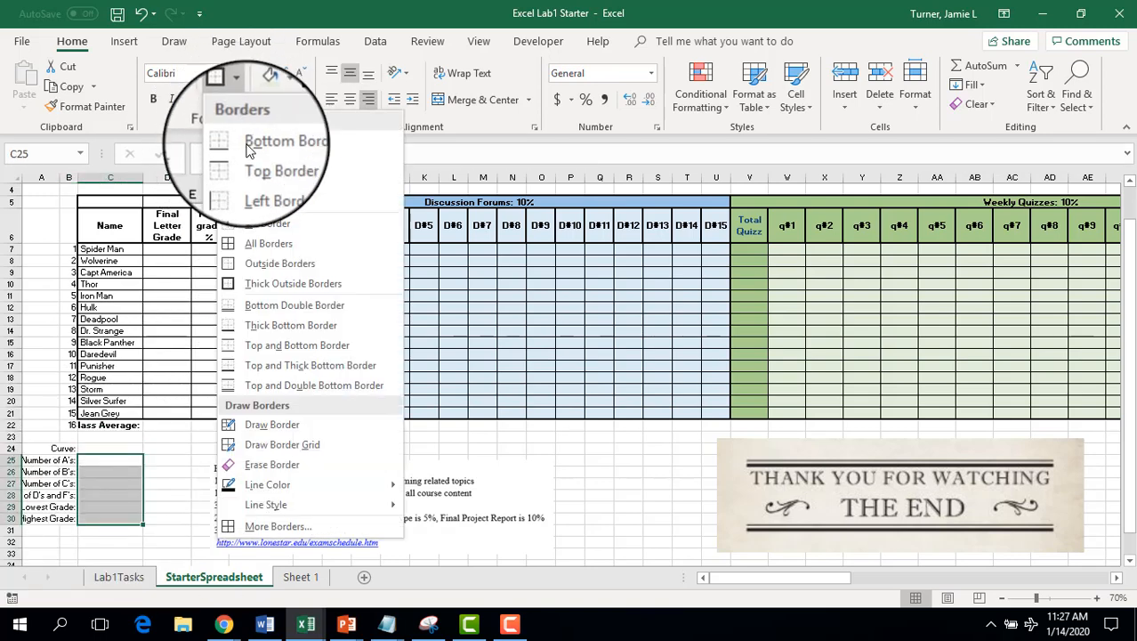
{"action": "left_click", "coordinate": [253, 237]}
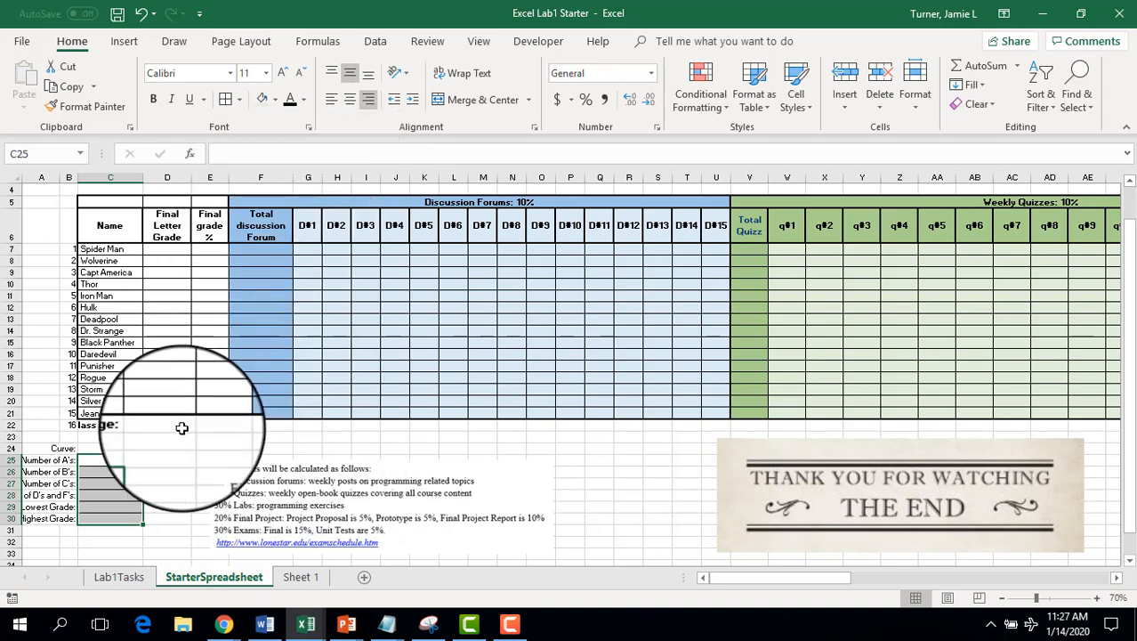
- Widen column A for the statistics labels, and move and enlarge the grading-scheme picture beside the bordered cells C25:C30
{"action": "left_click", "coordinate": [44, 201]}
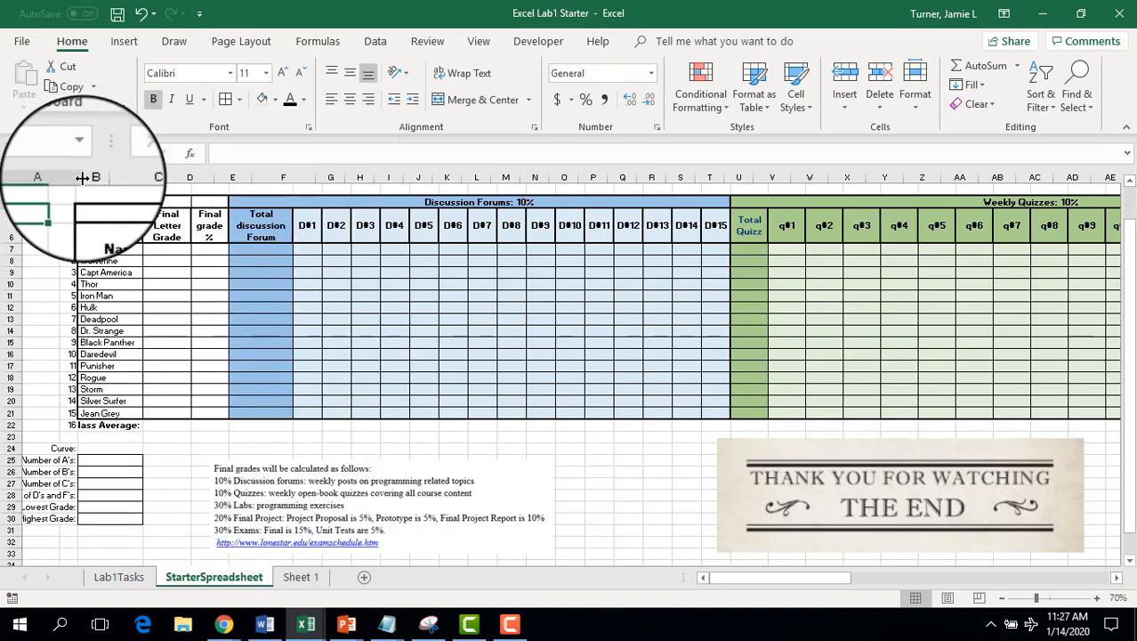
{"action": "left_click_drag", "start_coordinate": [81, 178], "coordinate": [91, 183]}
{"action": "left_click", "coordinate": [203, 477]}
{"action": "left_click", "coordinate": [253, 483]}
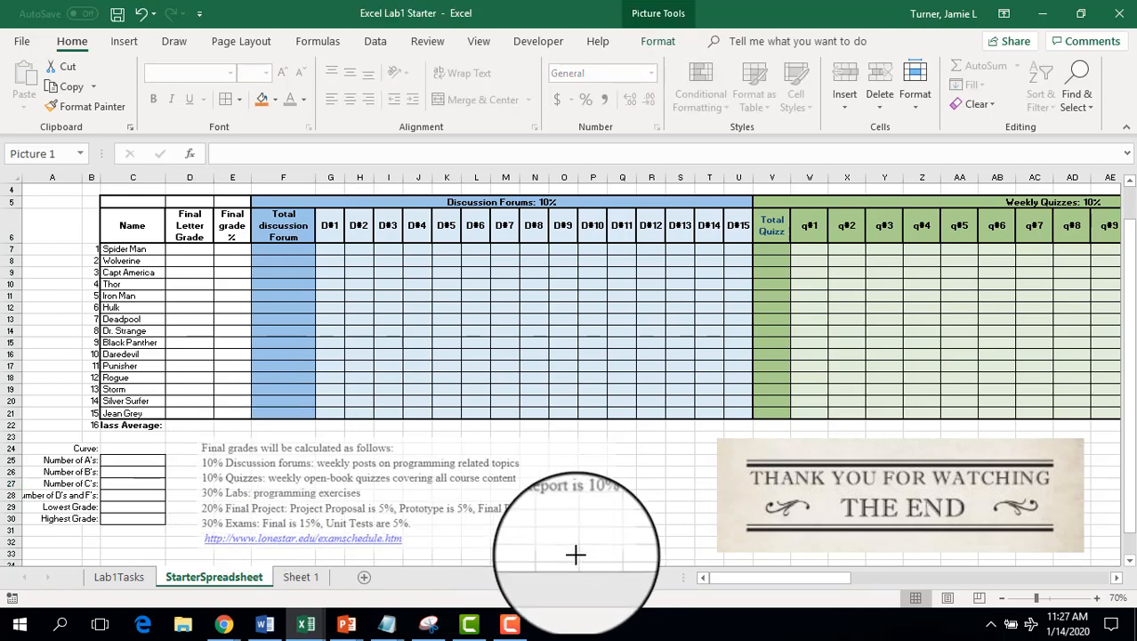
{"action": "left_click", "coordinate": [683, 481]}
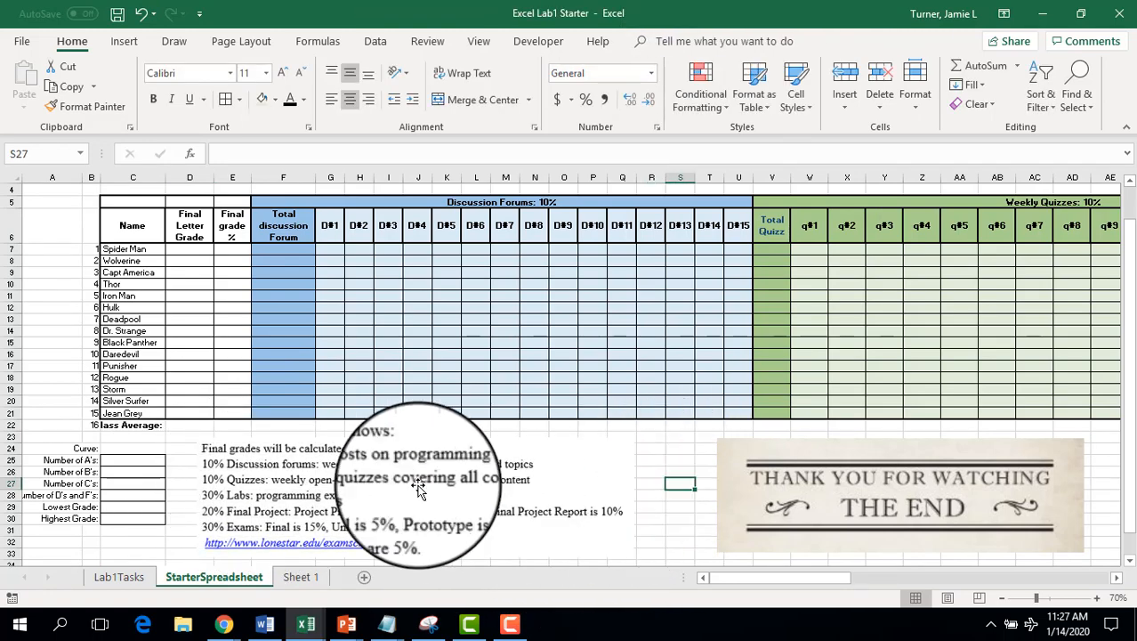
{"action": "left_click", "coordinate": [54, 341]}
{"action": "scroll", "coordinate": [54, 342], "scroll_direction": "up", "scroll_amount": 1}
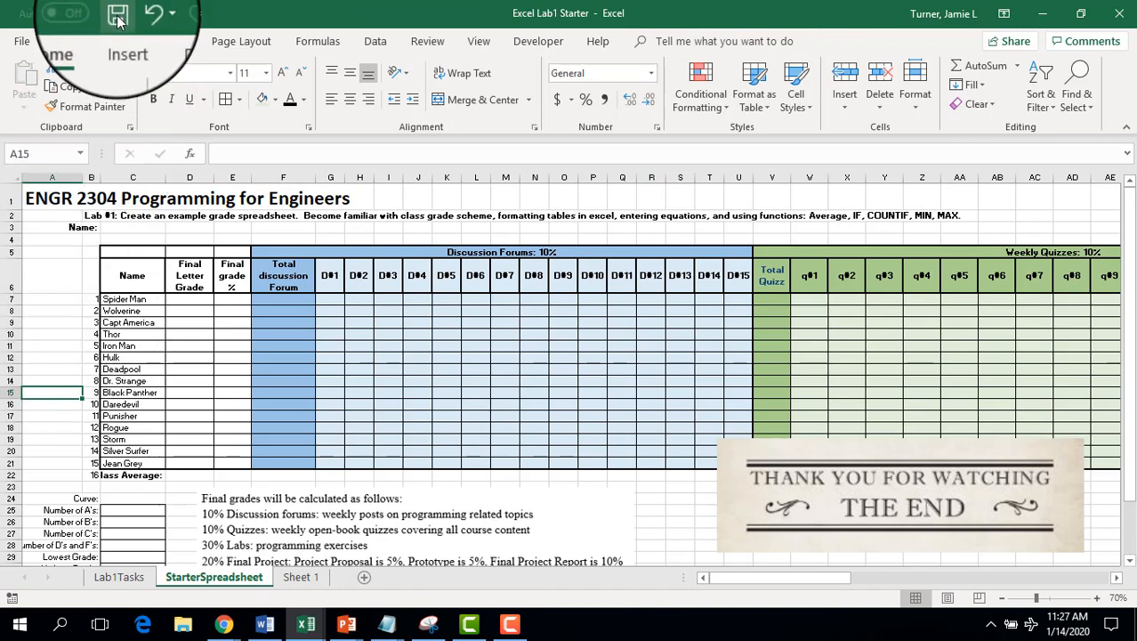